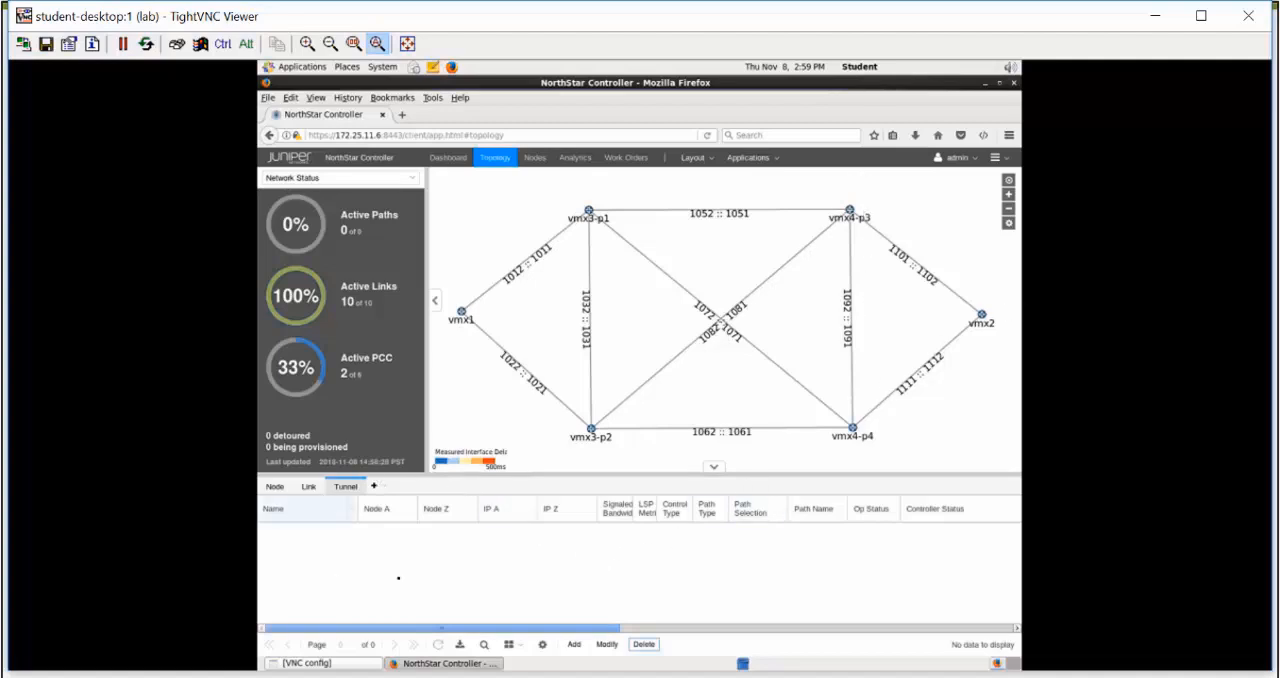
Start provisioning a new LSP with the PCEP method and name it vmx1-to-vmx2-SR
click(574, 645)
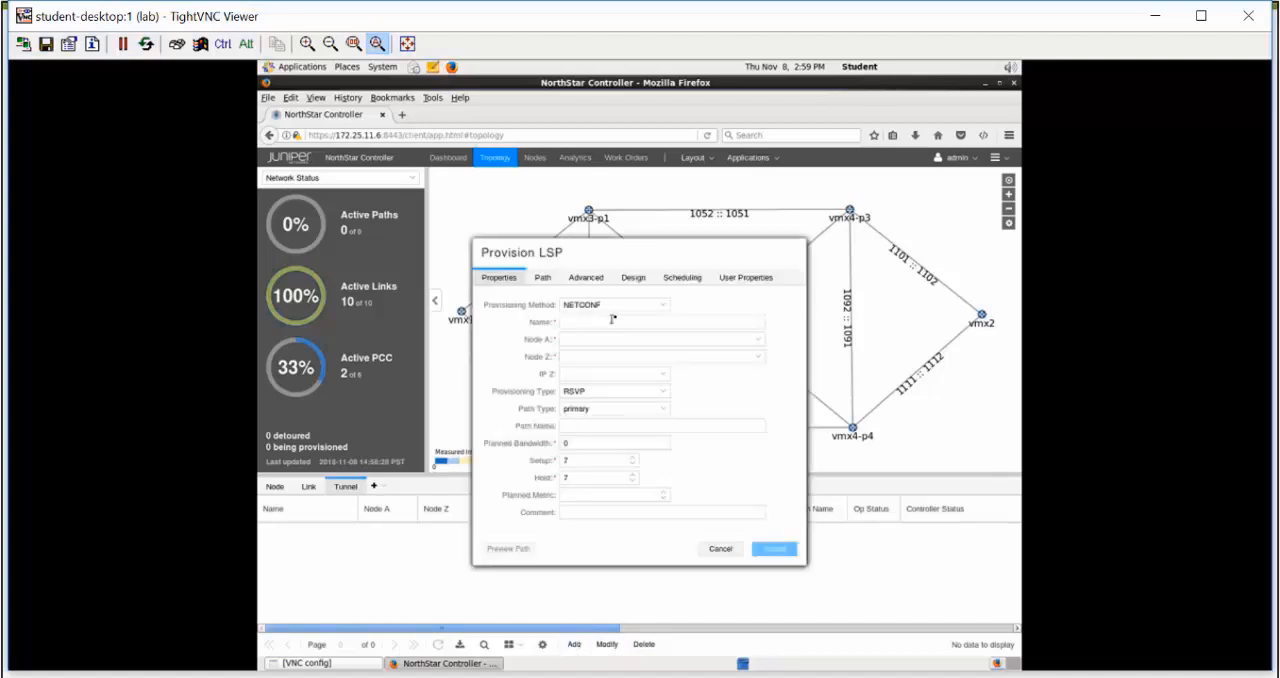
click(658, 307)
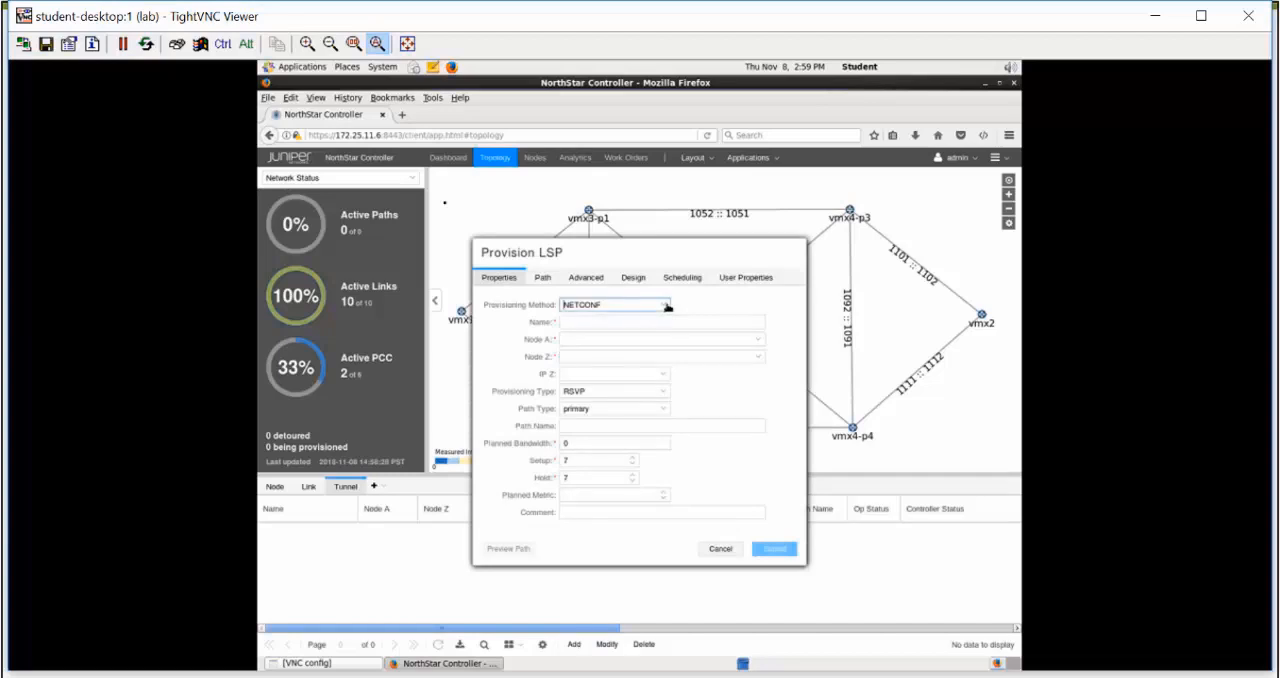
click(648, 320)
click(649, 320)
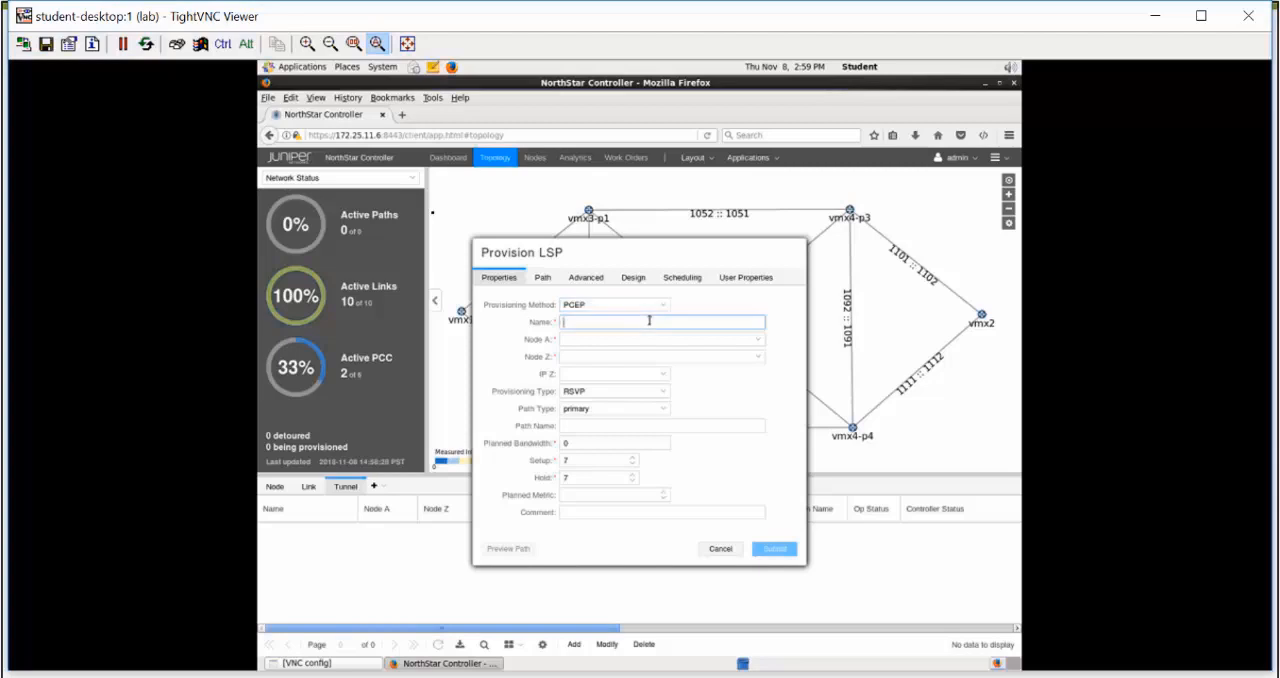
text(vmx1-to-vmx2-SR)
Set the LSP's Node A to vmx1, Node Z to vmx2, and the provisioning type to SR
click(761, 341)
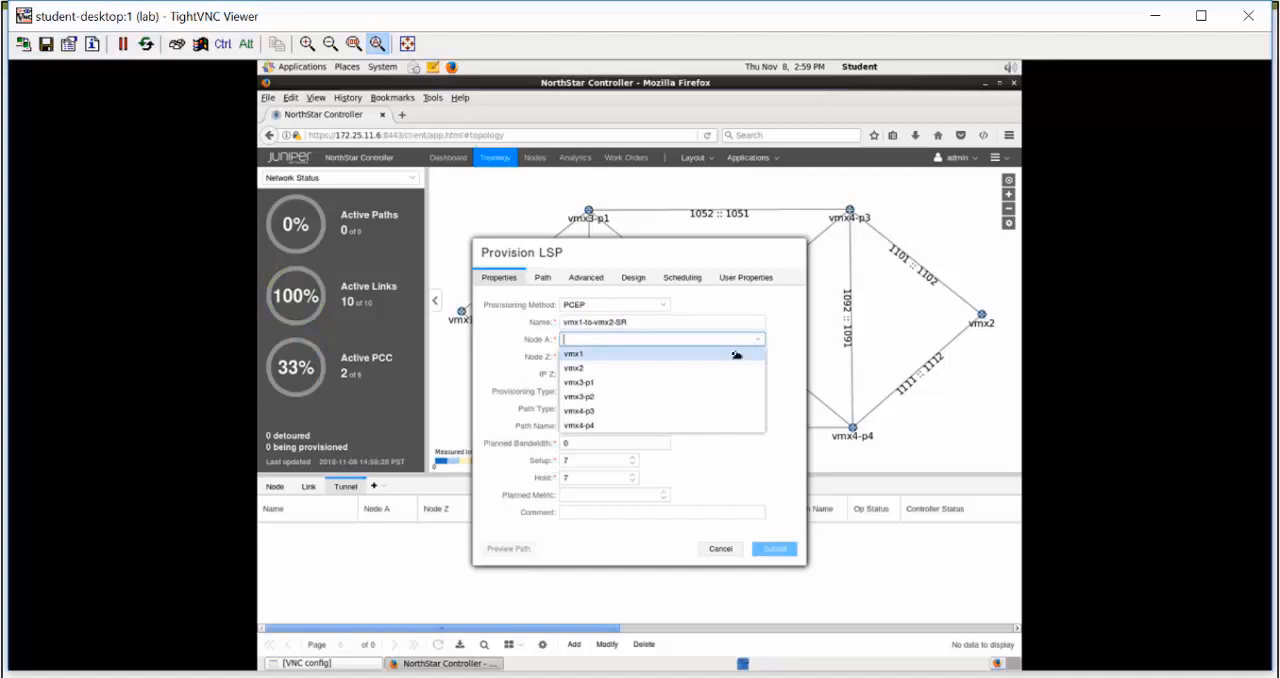
click(721, 355)
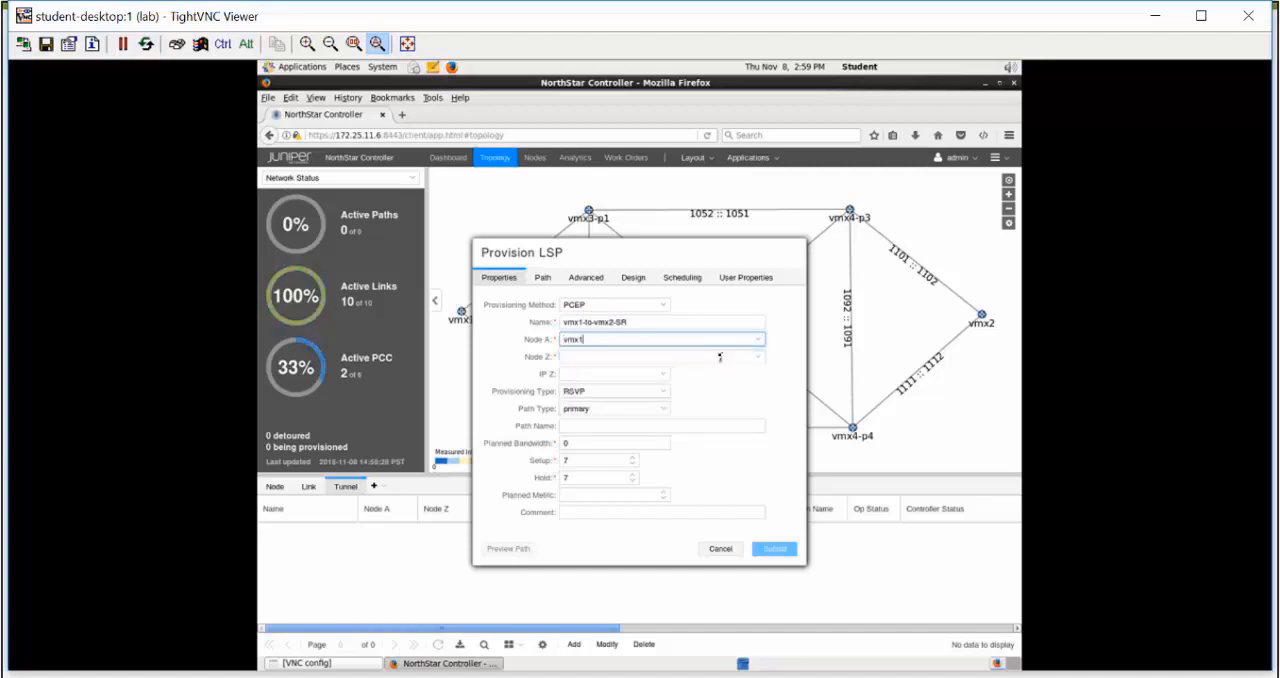
click(758, 358)
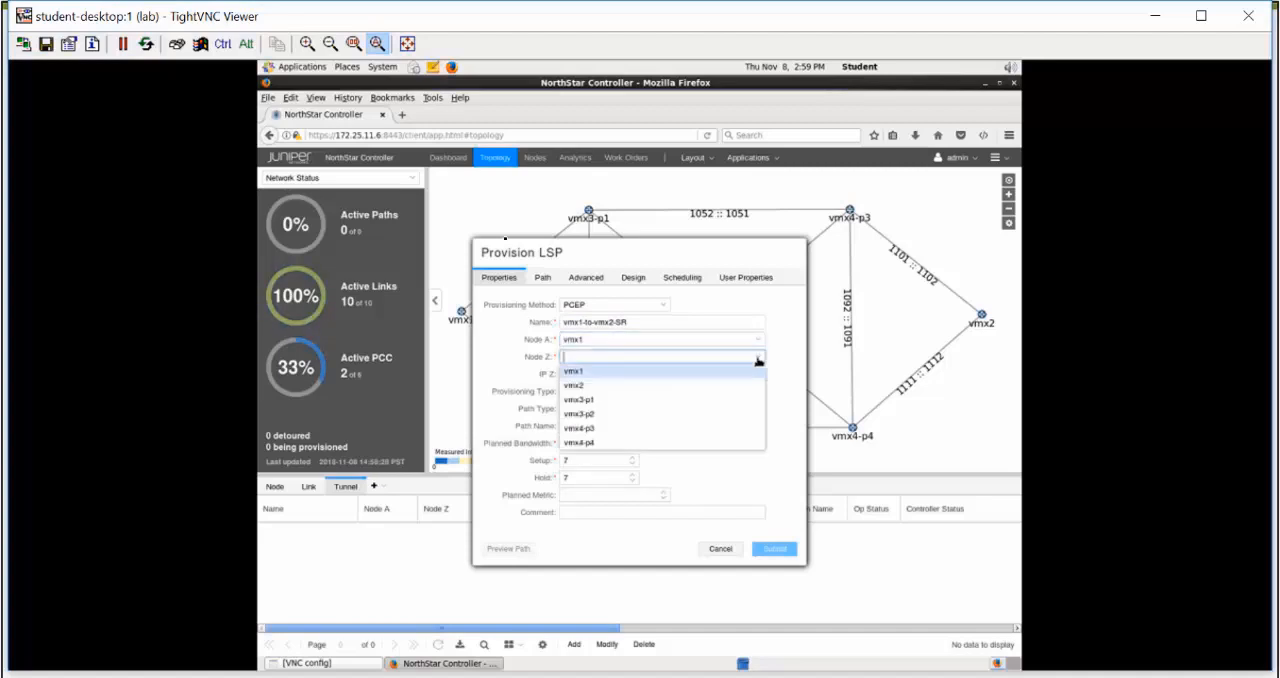
click(728, 386)
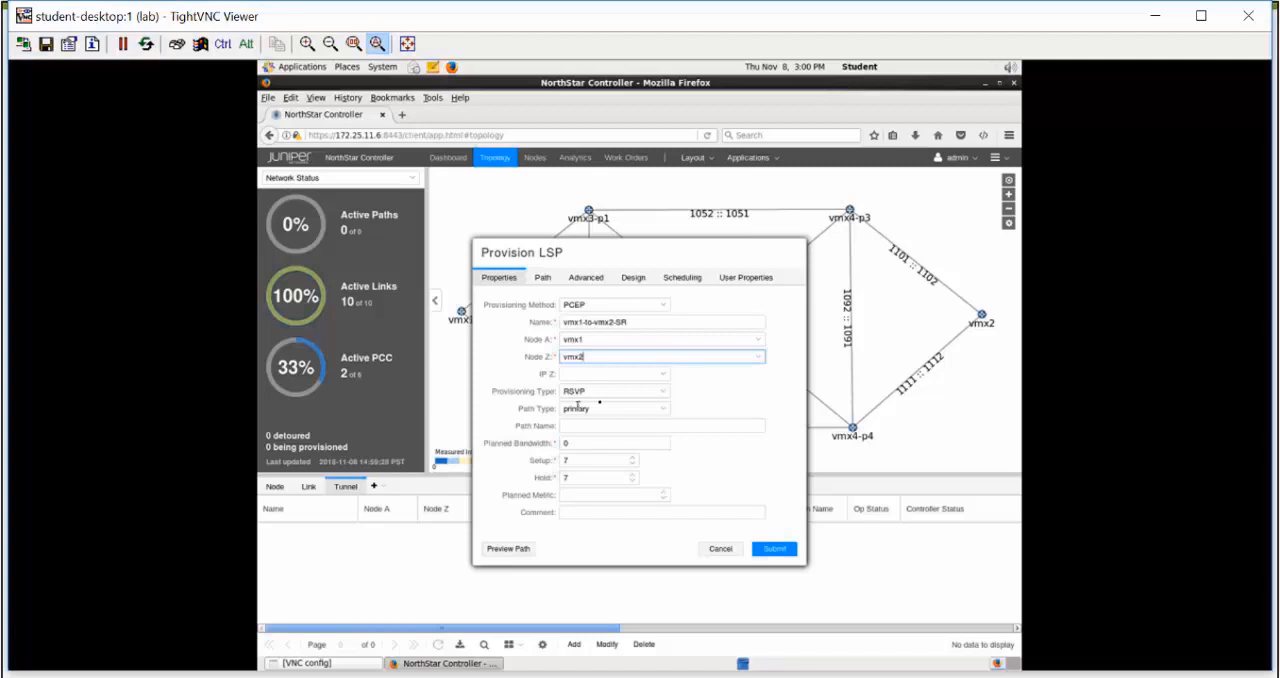
click(666, 393)
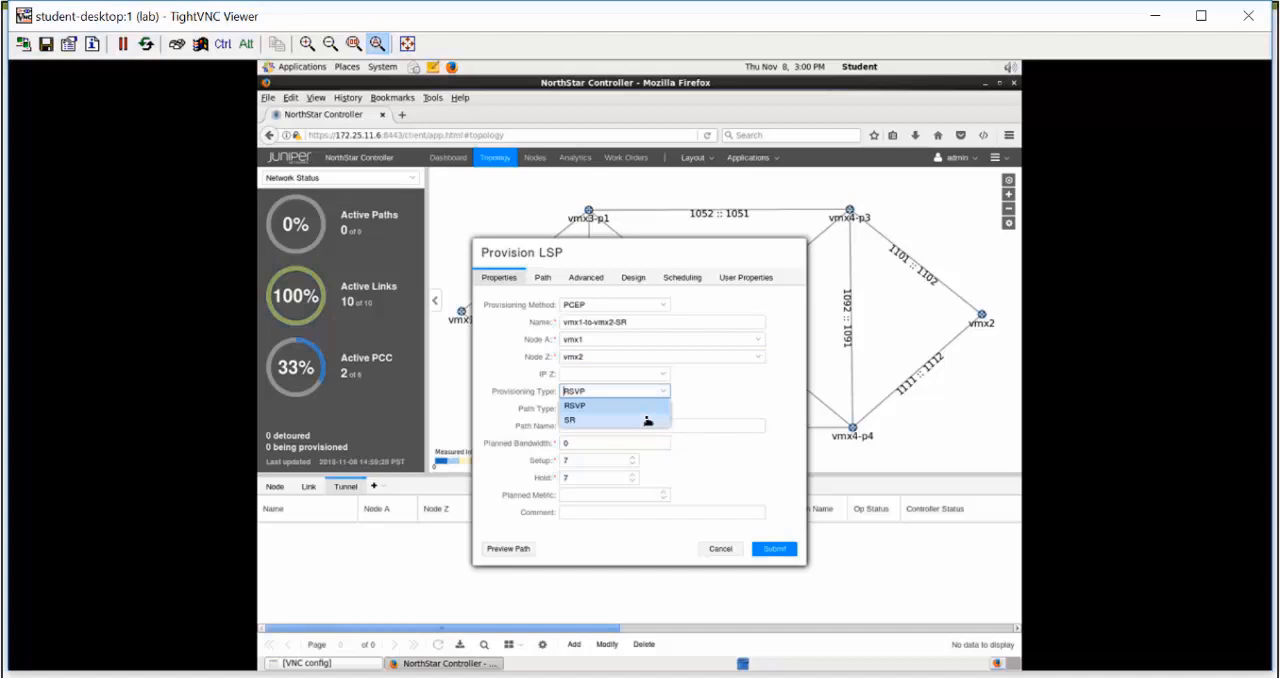
click(647, 420)
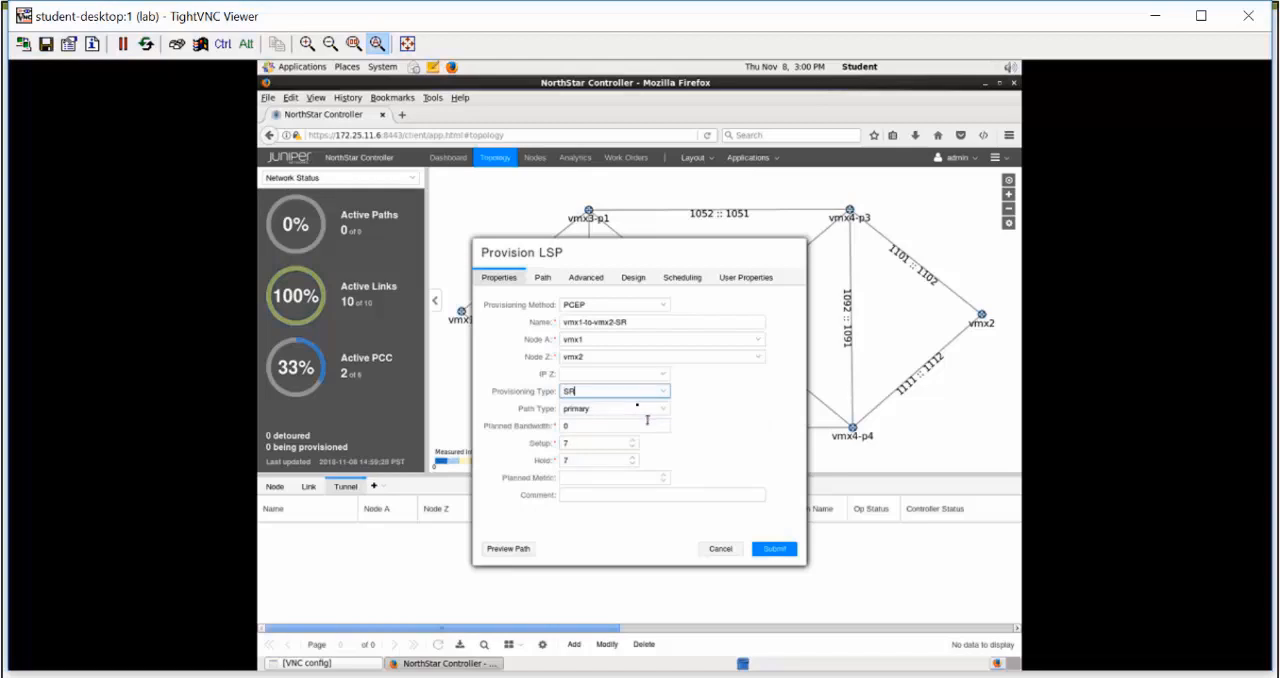
Set the LSP's path selection to preferred, with vmx3-p1 (172.22.101.2) as the strict first hop
click(553, 280)
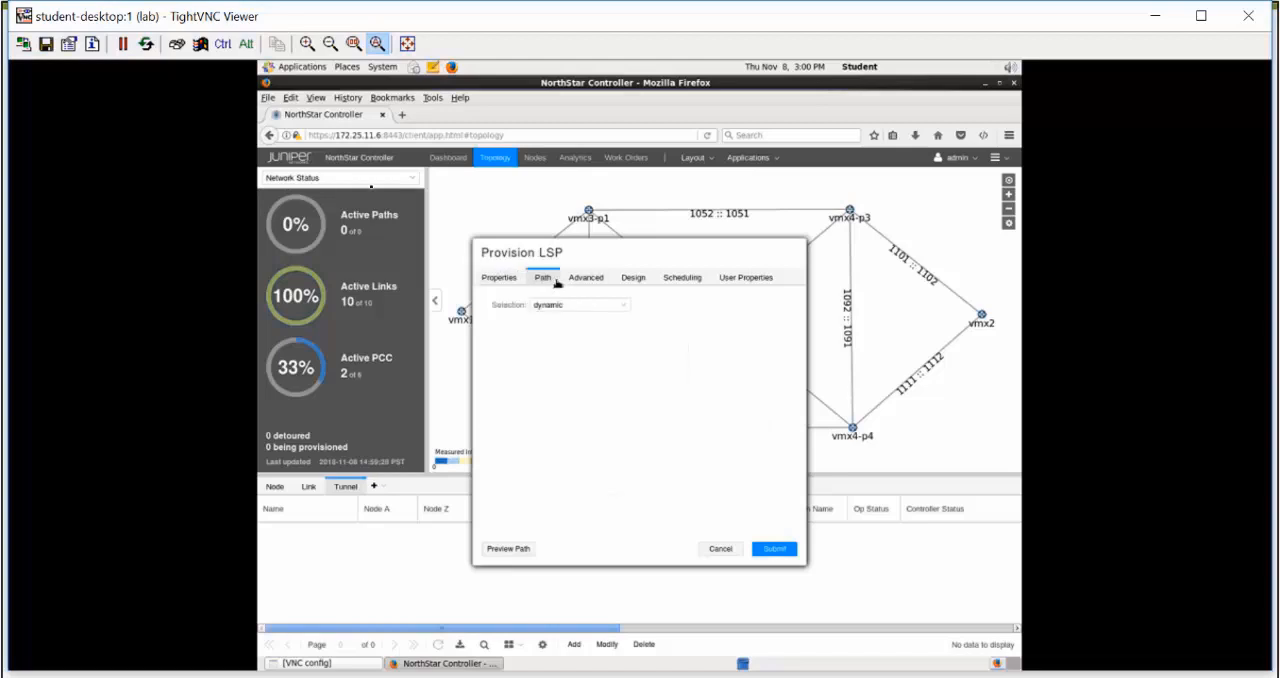
drag(636, 256, 806, 254)
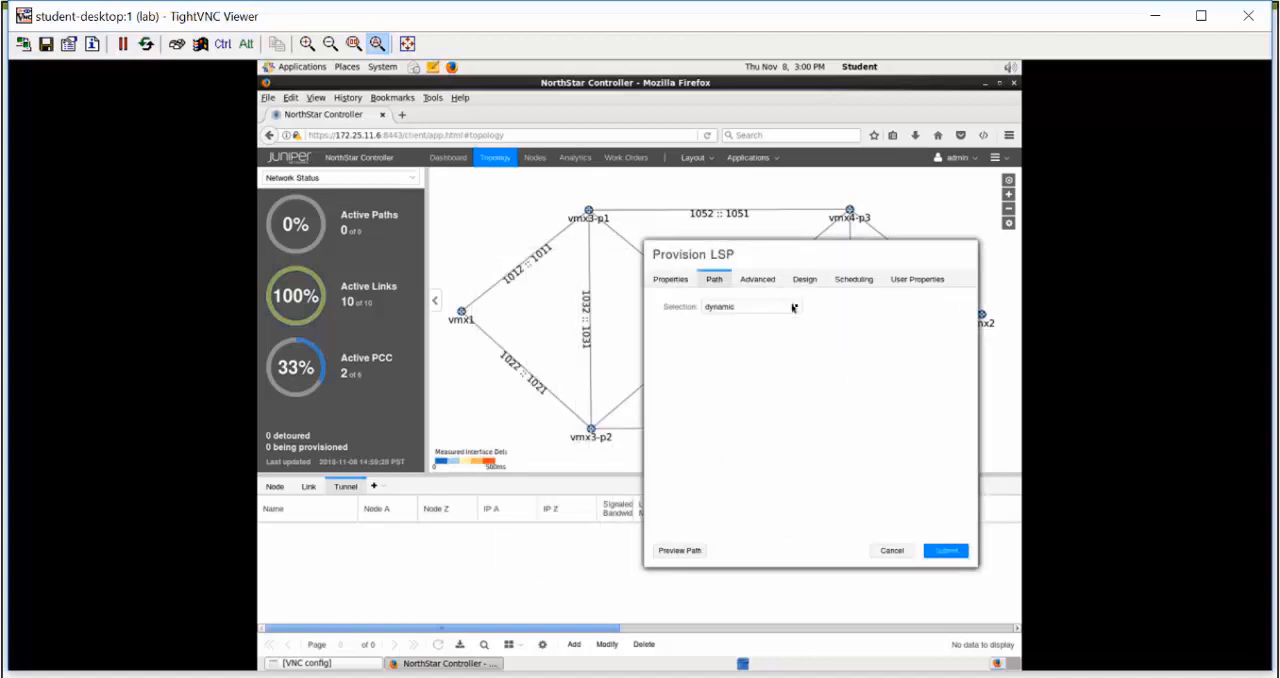
click(796, 310)
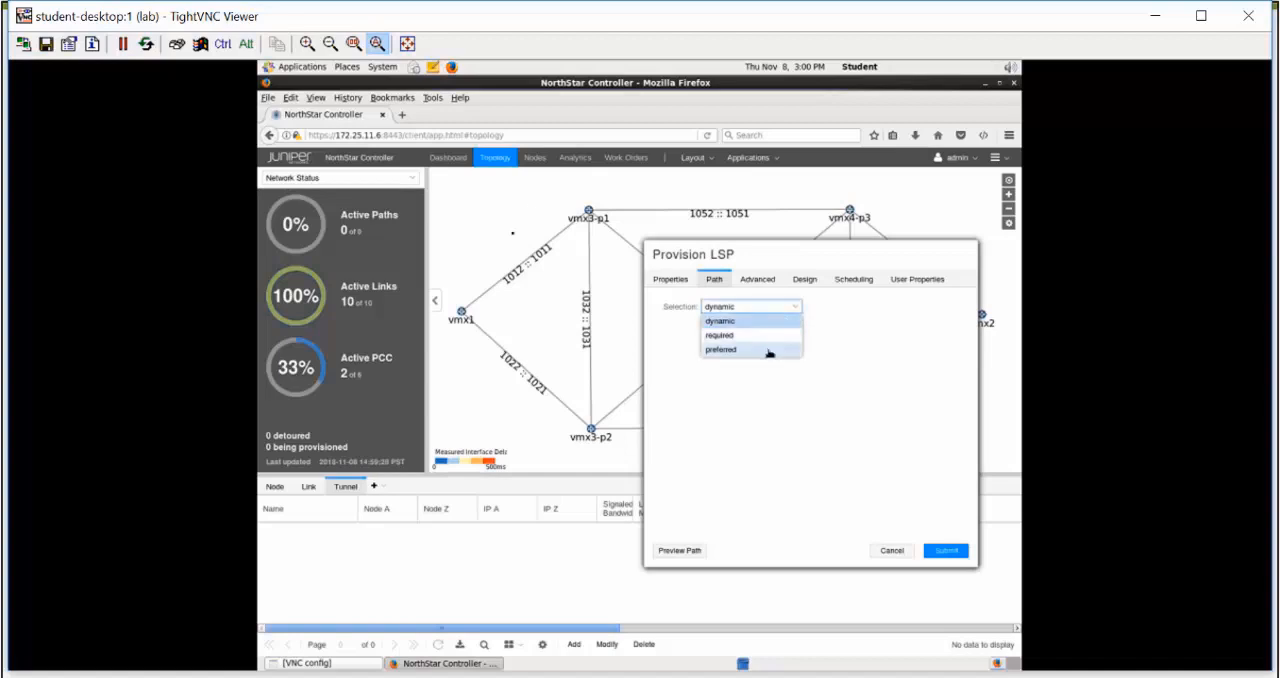
click(772, 349)
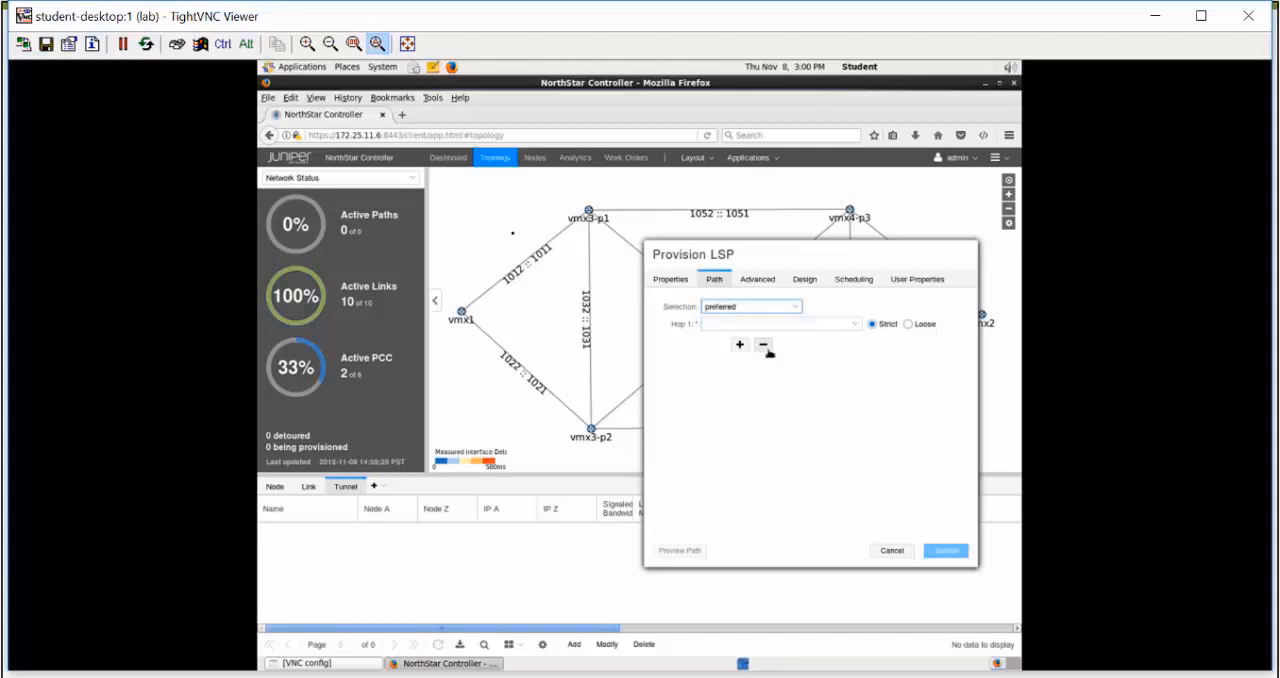
click(854, 324)
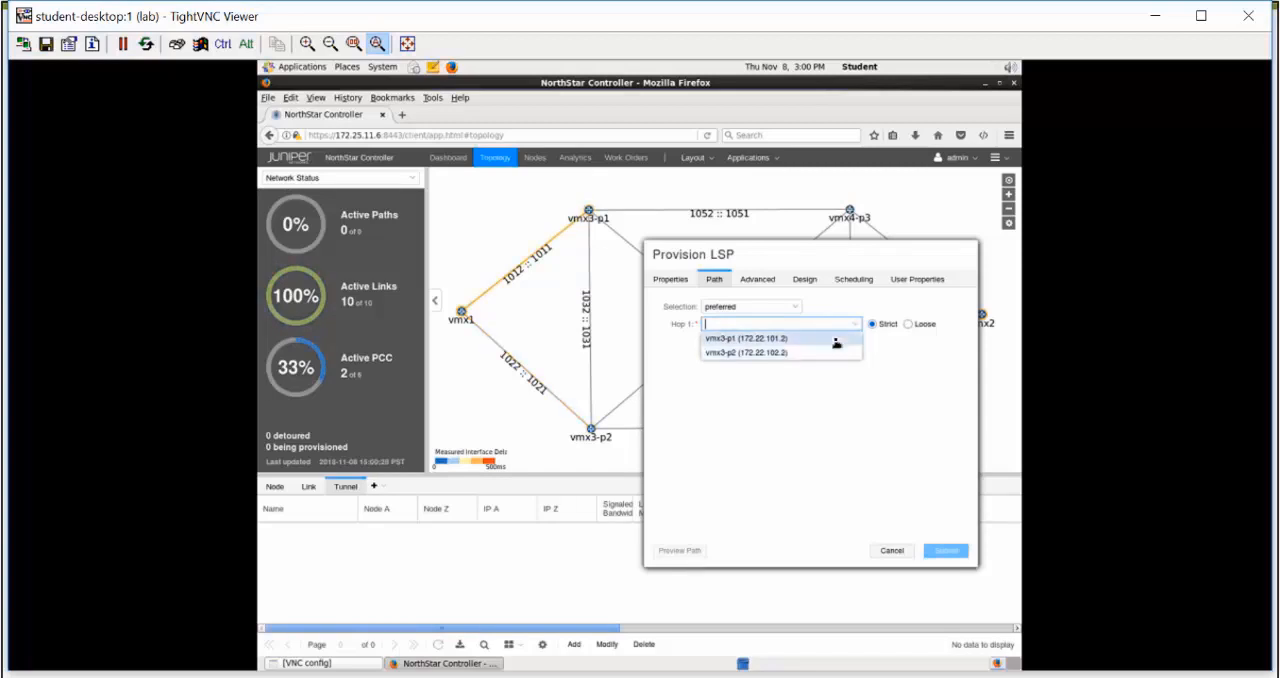
click(836, 340)
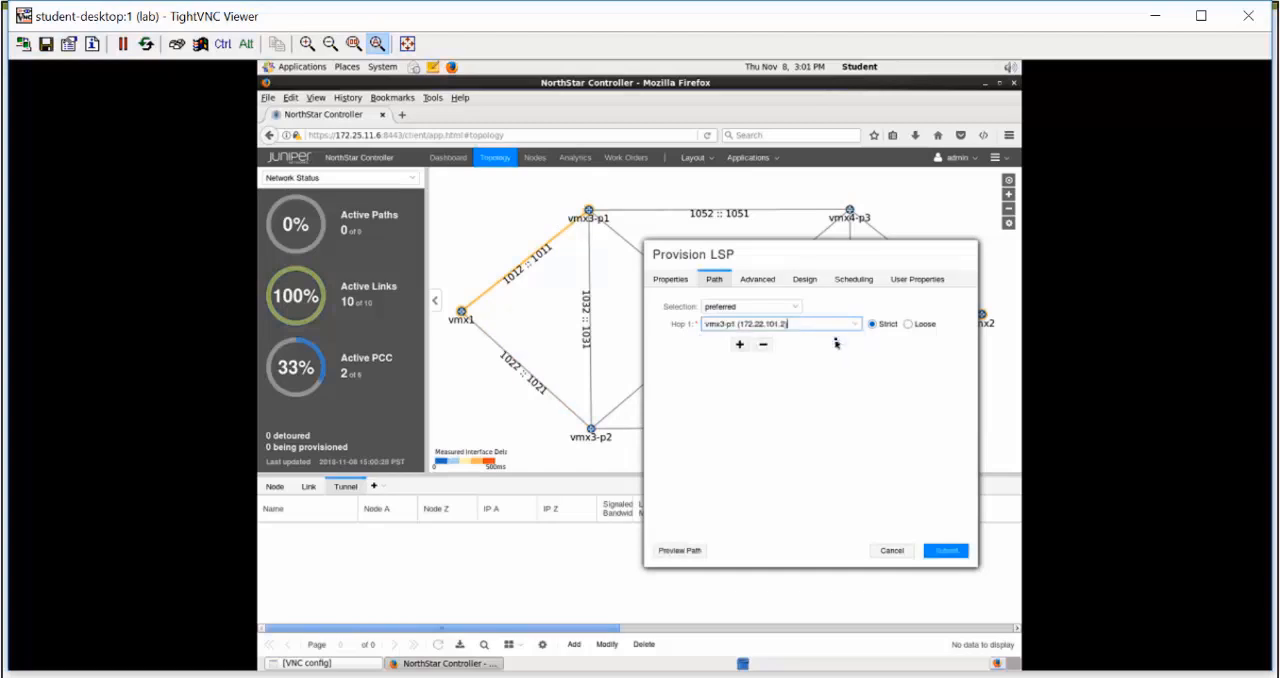
Add vmx3-p2 (172.22.103.2) as hop 2 and vmx4-p3 (172.22.108.2) as hop 3, both strict
click(740, 345)
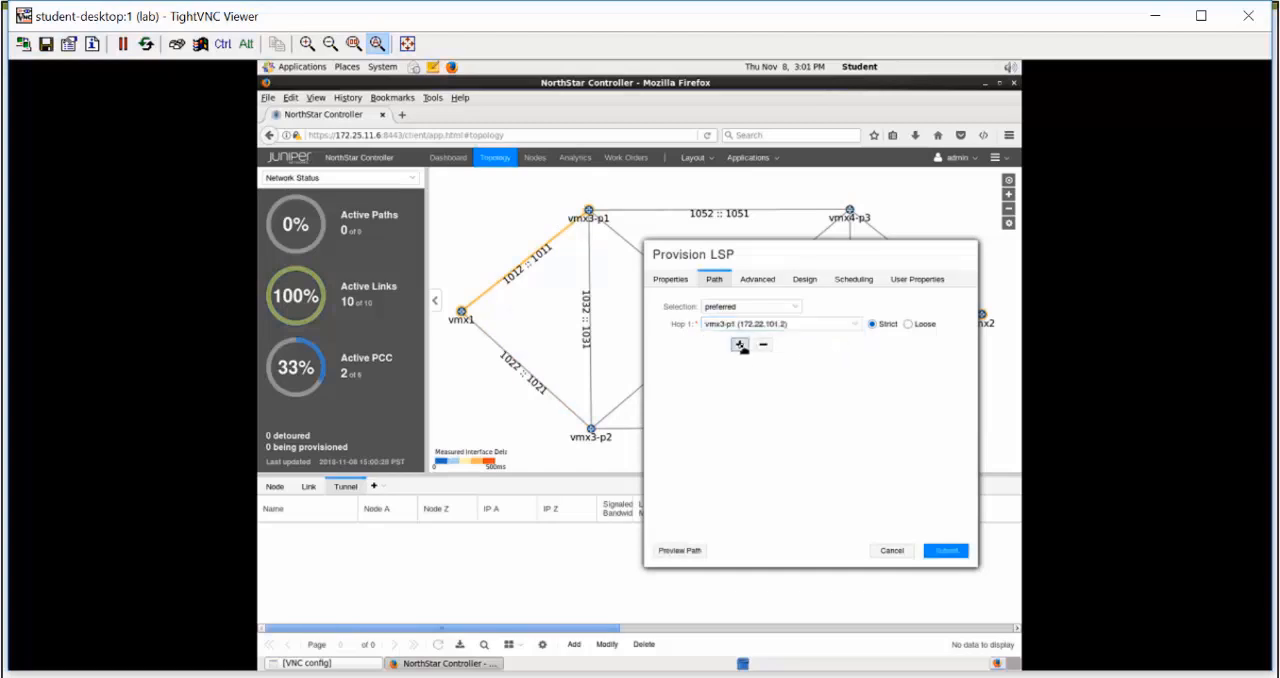
click(853, 344)
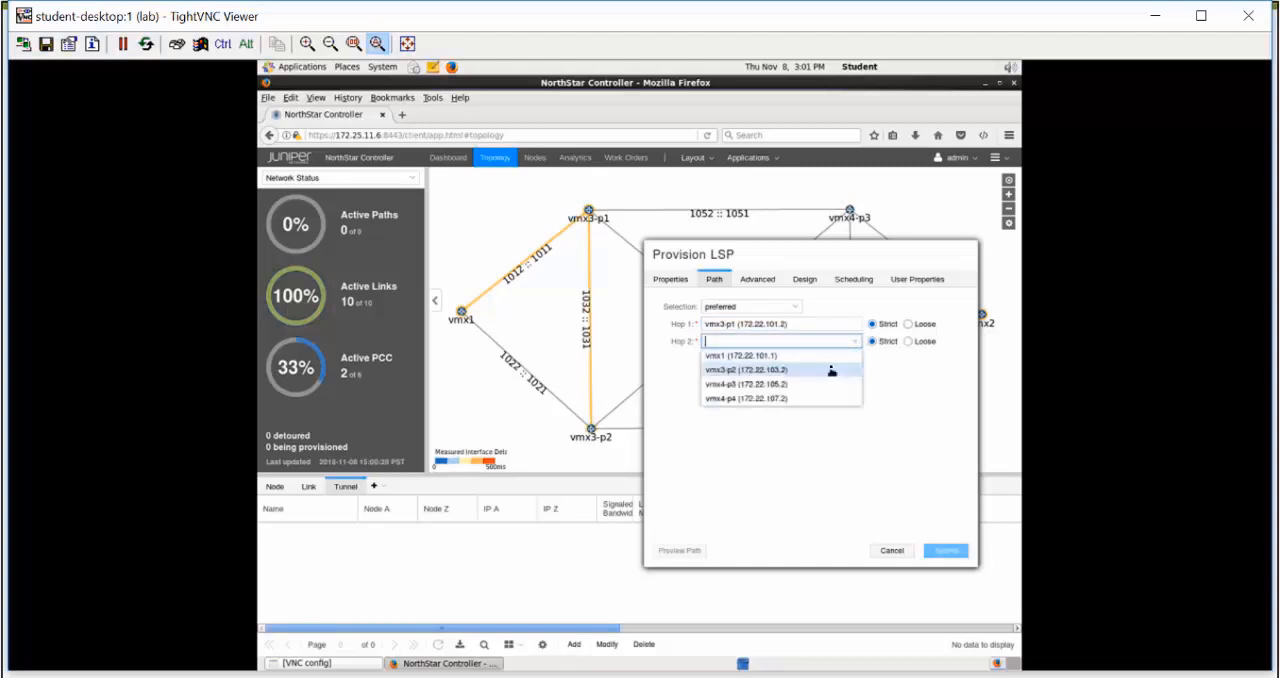
click(831, 370)
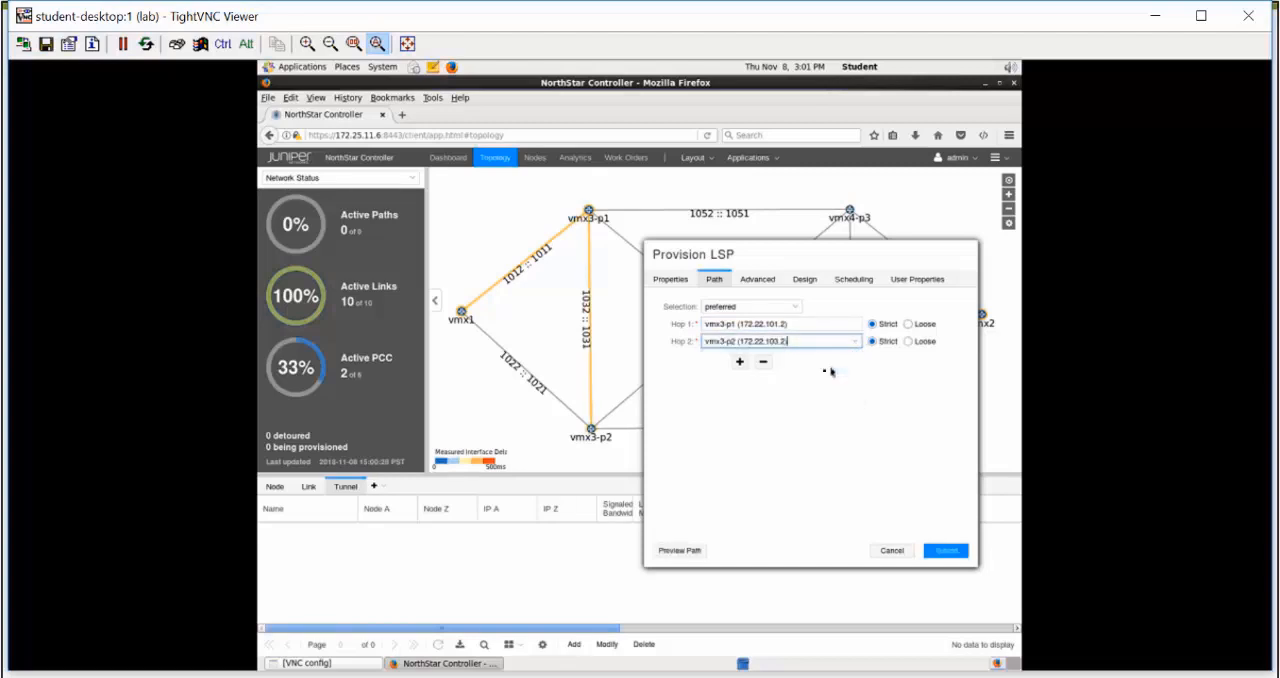
click(741, 362)
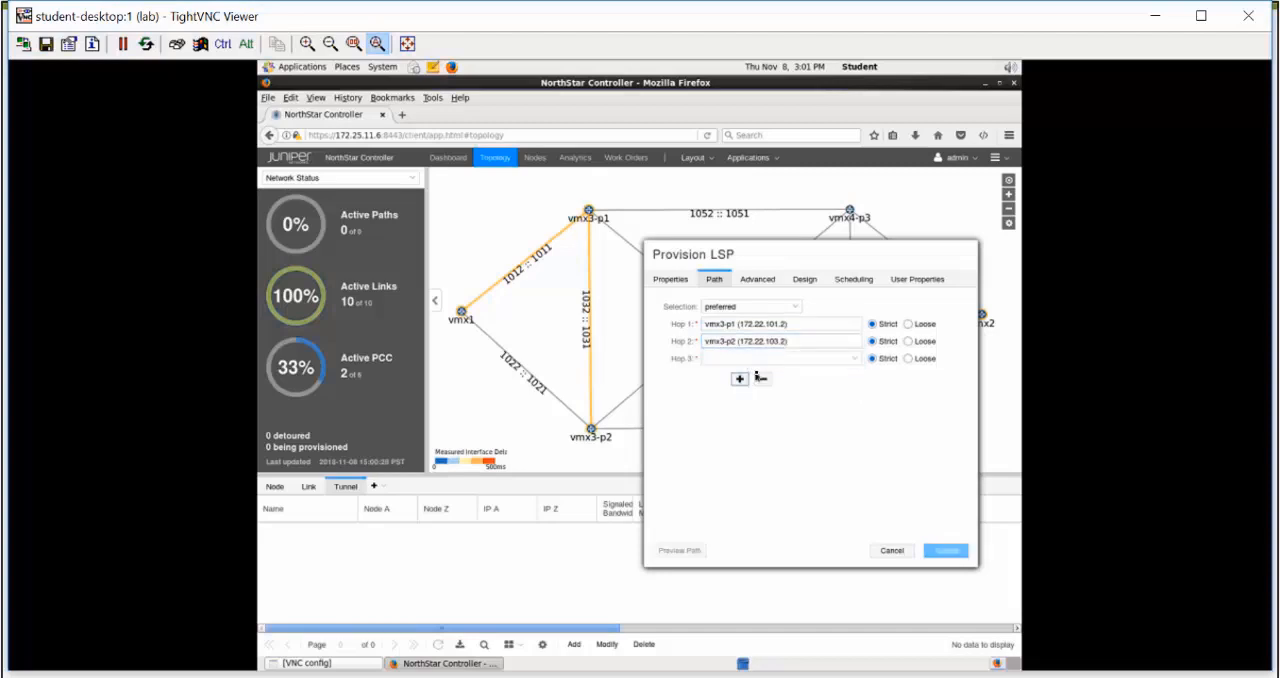
click(852, 359)
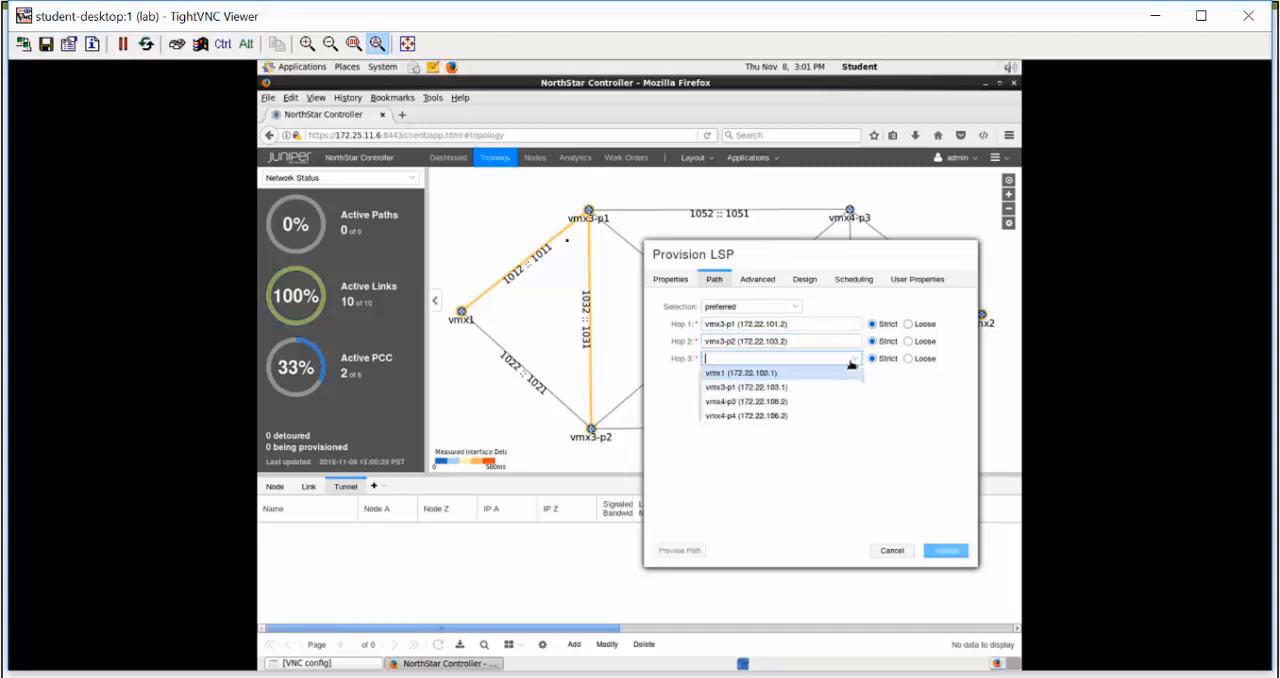
click(827, 403)
Add vmx4-p4 (172.22.109.2) as hop 4 and vmx2 (172.22.111.1) as hop 5, both strict
drag(865, 254, 659, 257)
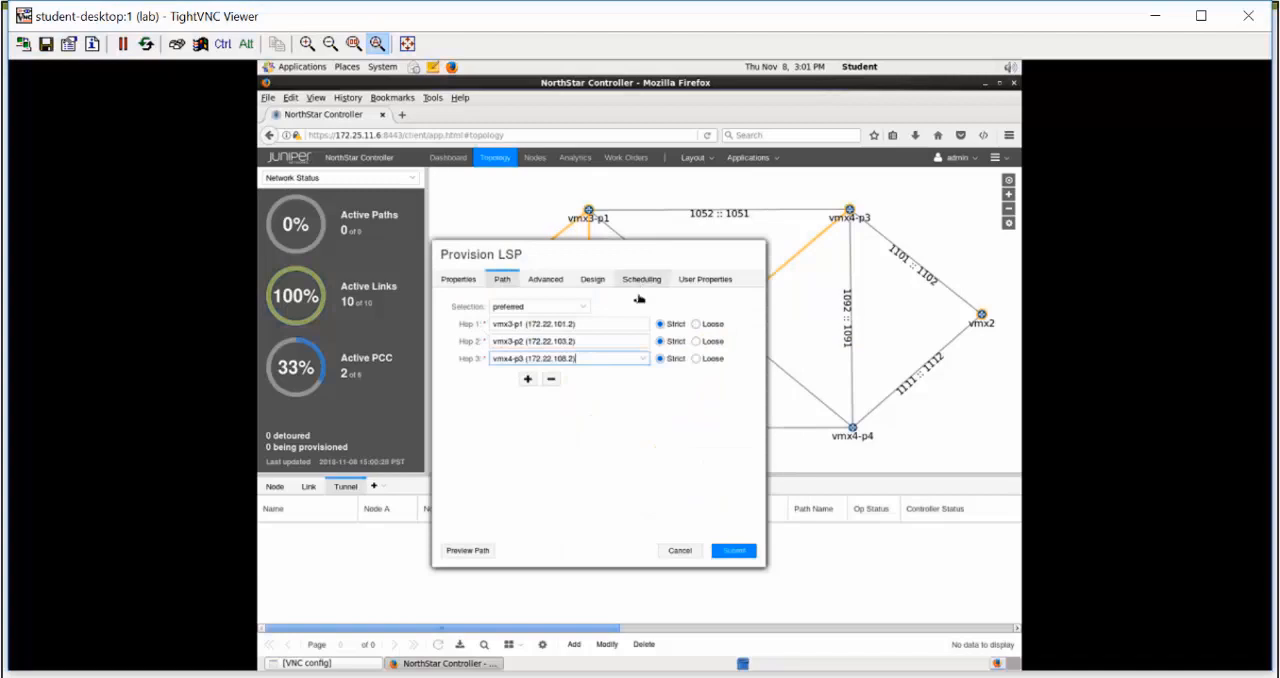
click(528, 379)
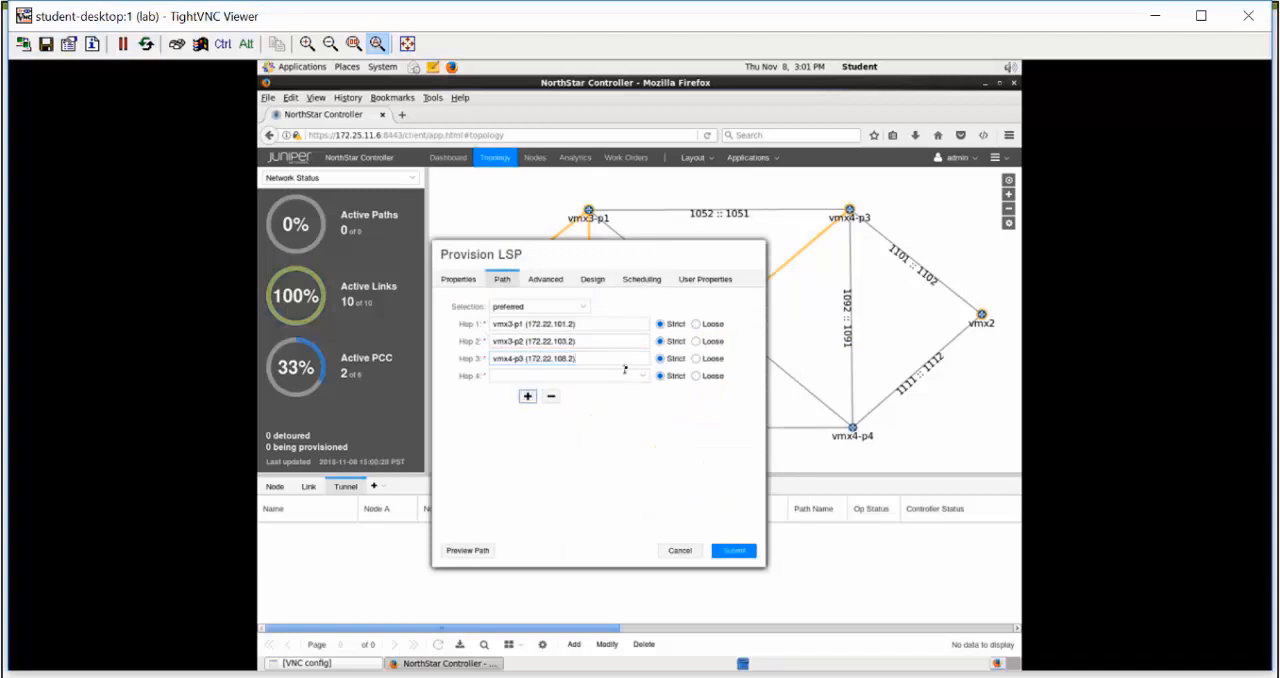
click(643, 375)
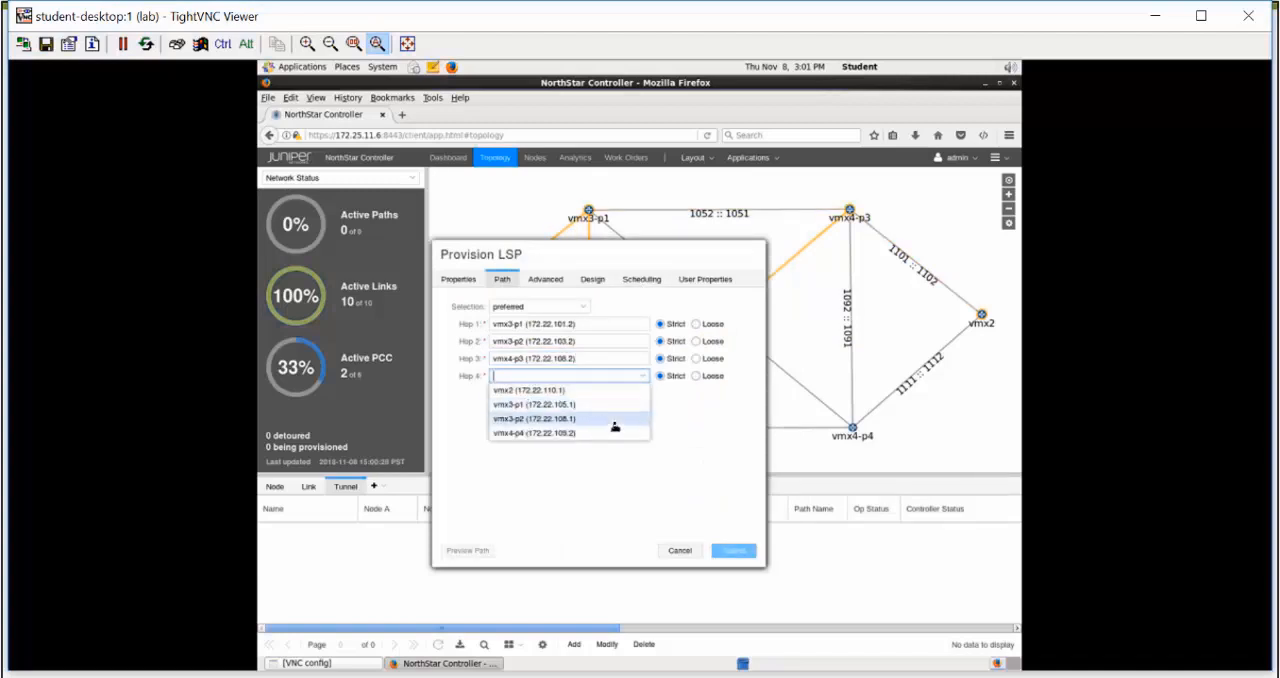
click(612, 437)
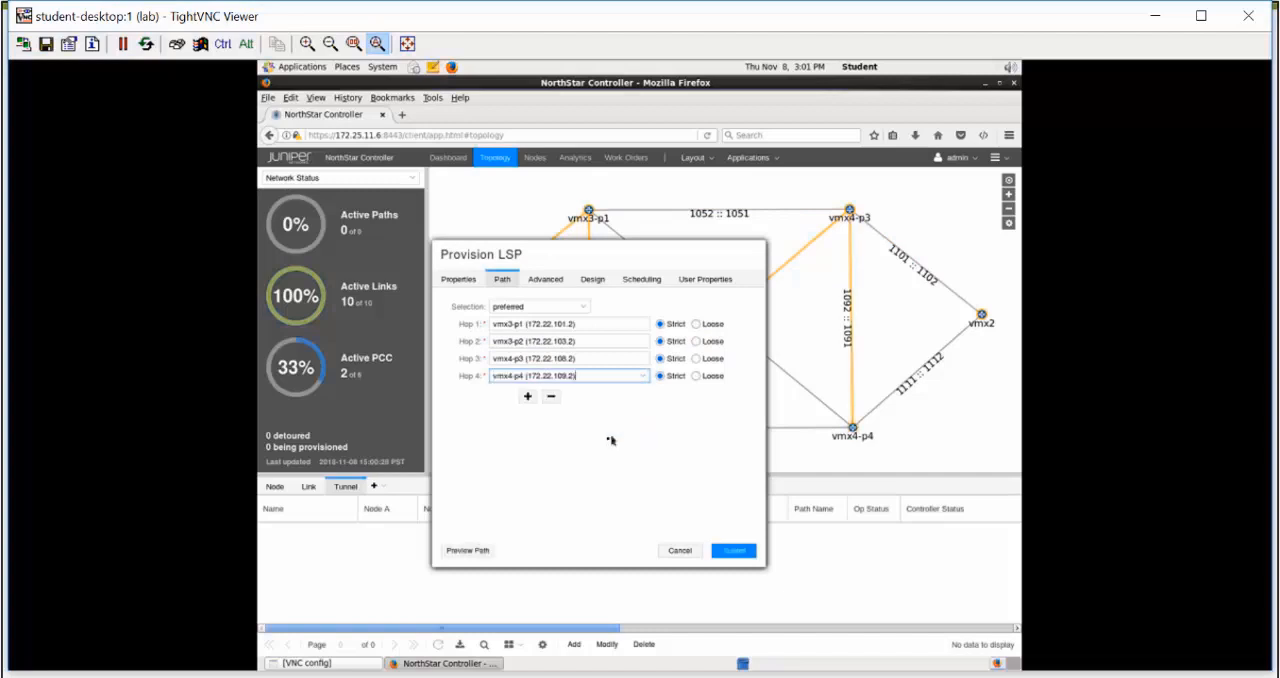
click(526, 397)
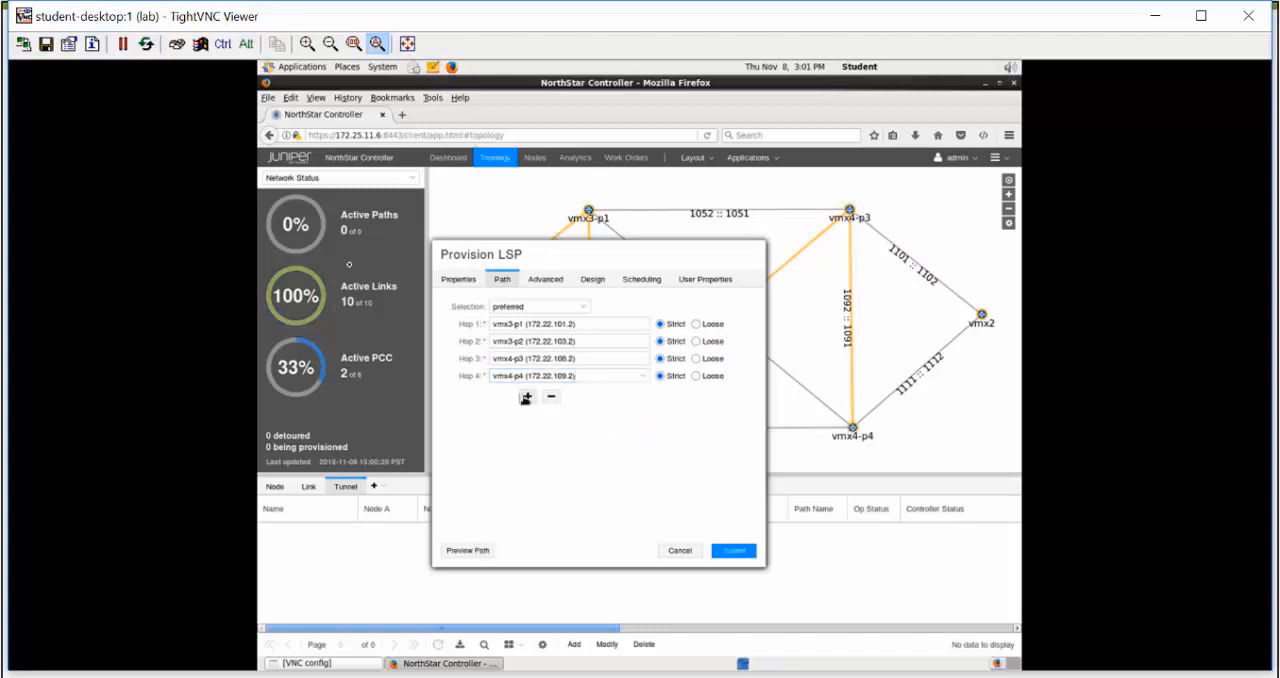
click(646, 393)
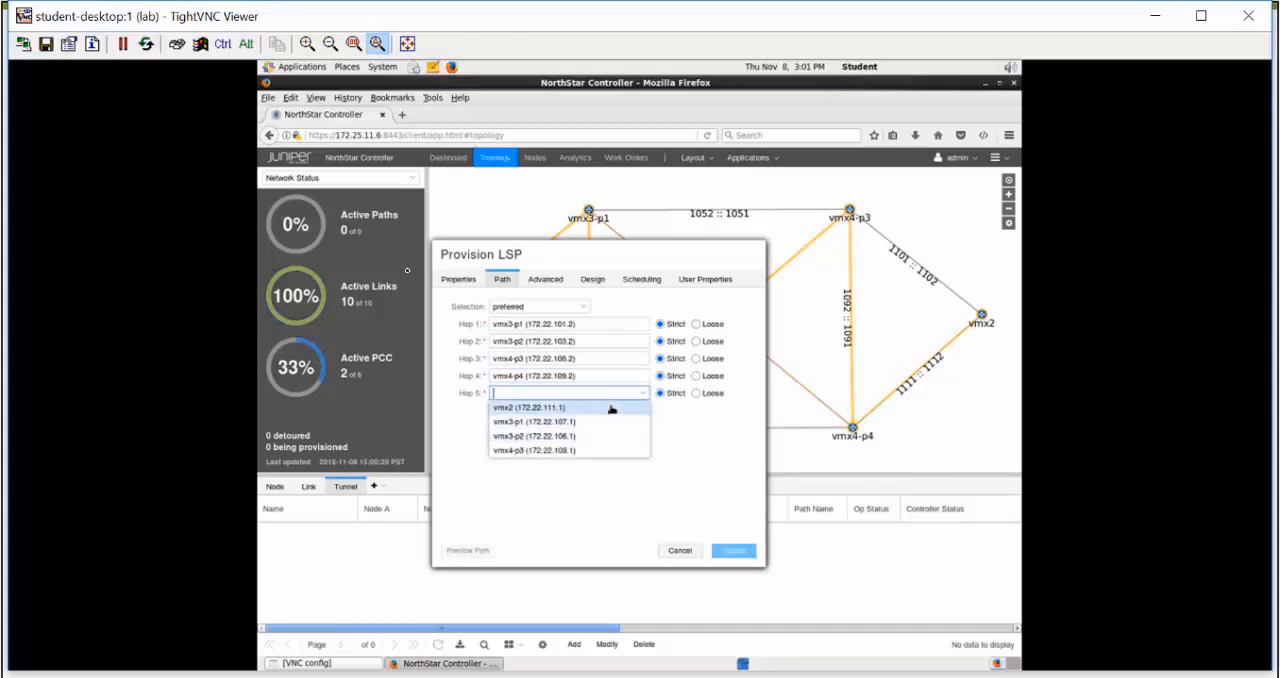
click(612, 409)
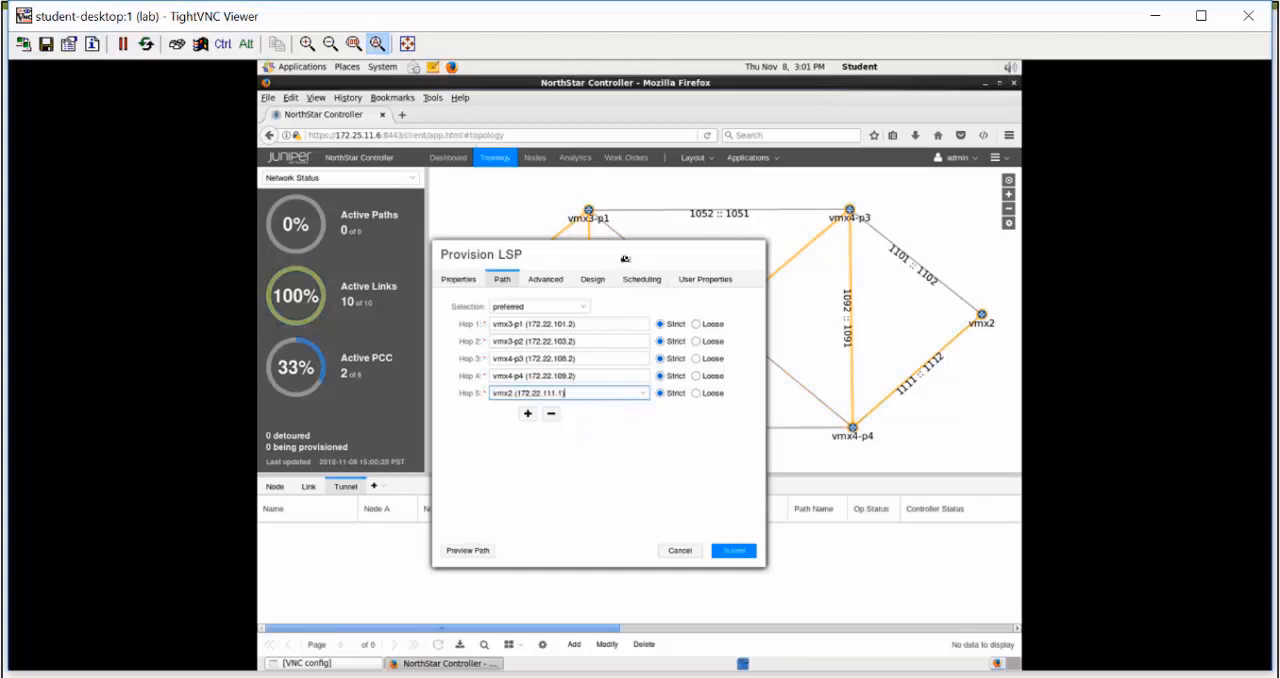
Review the LSP's advanced, design, scheduling and general properties, and submit it for provisioning
drag(625, 259, 848, 313)
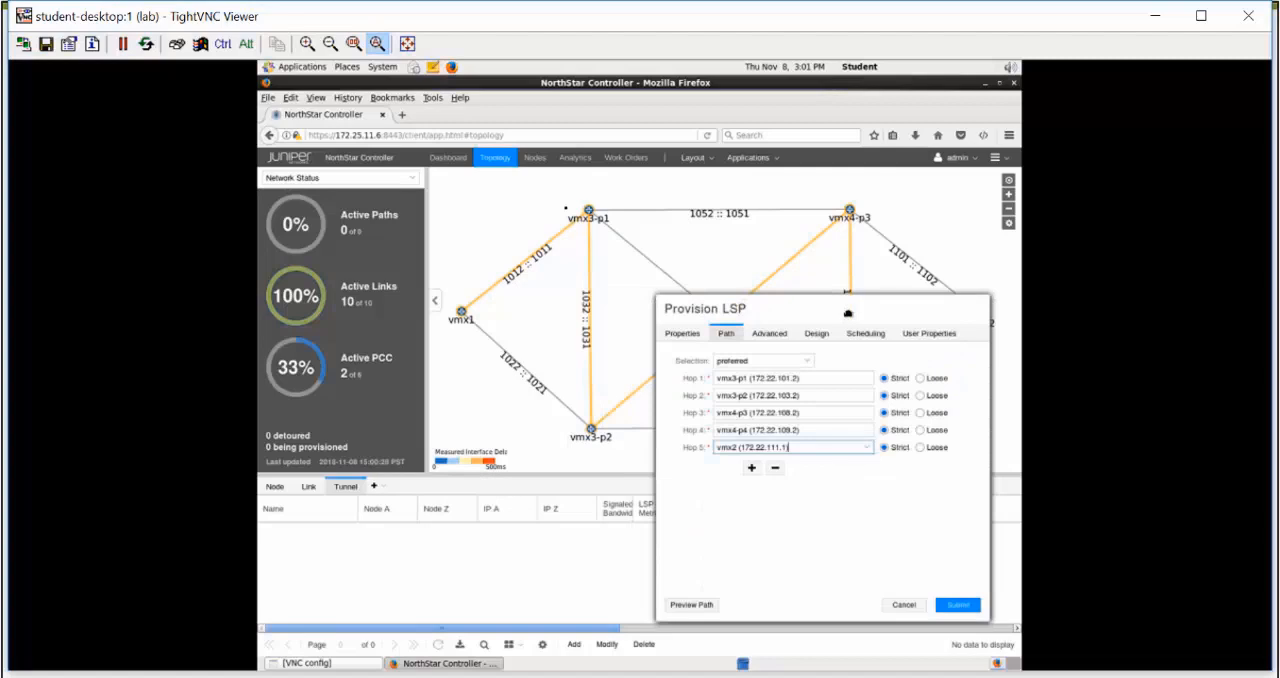
click(781, 337)
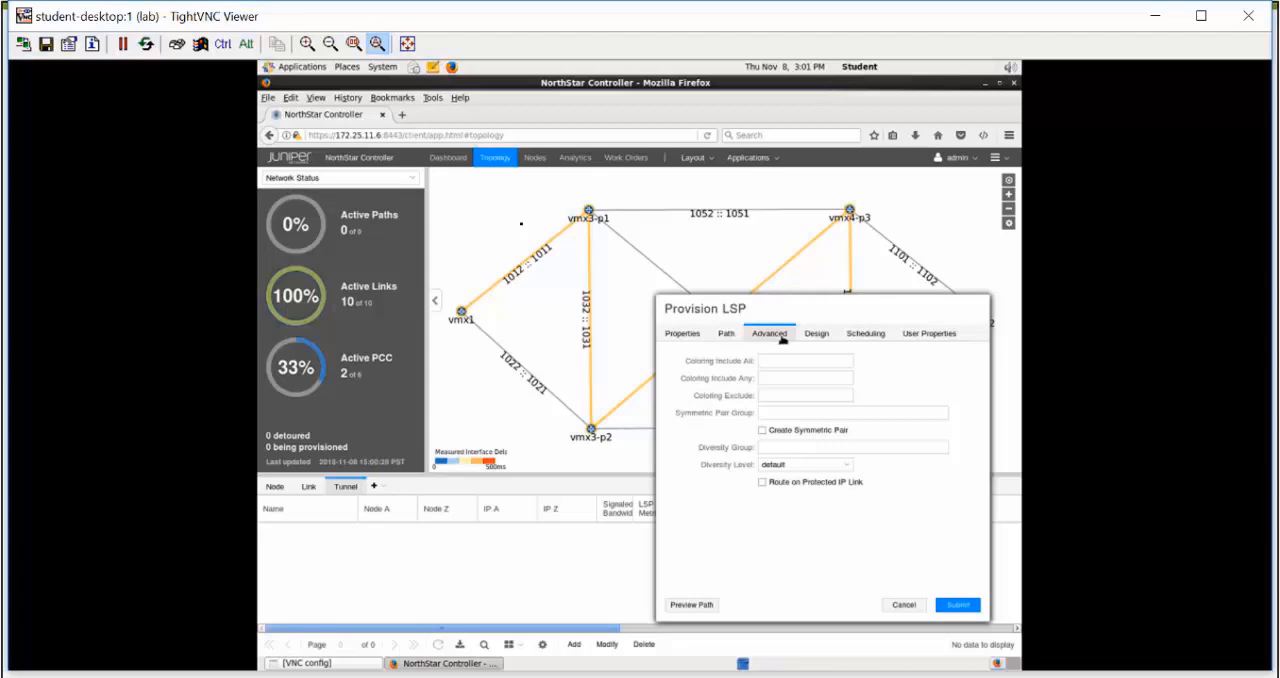
click(814, 335)
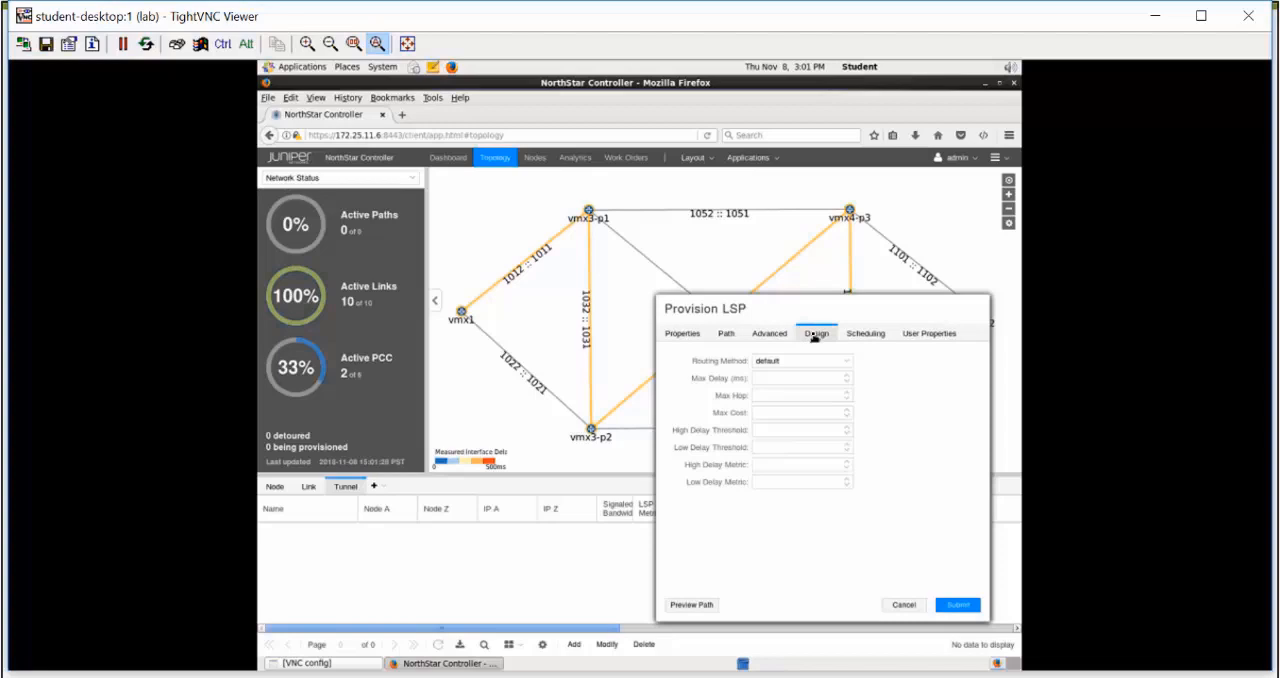
click(866, 335)
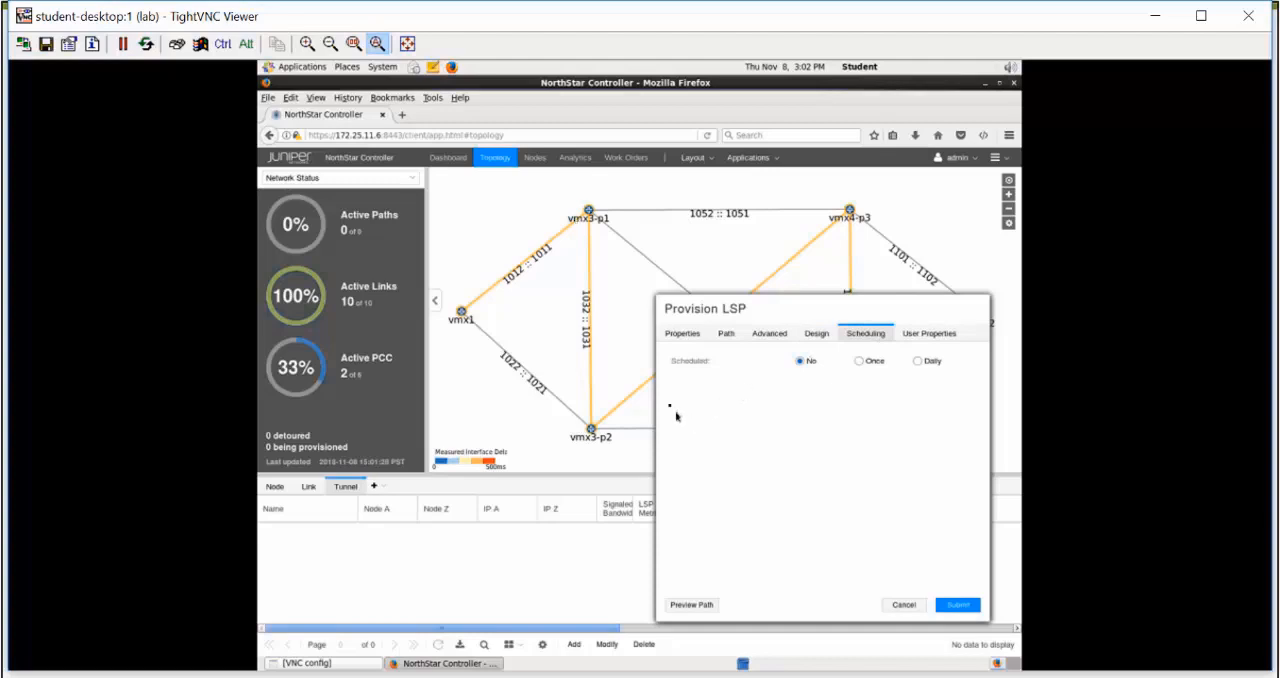
click(681, 337)
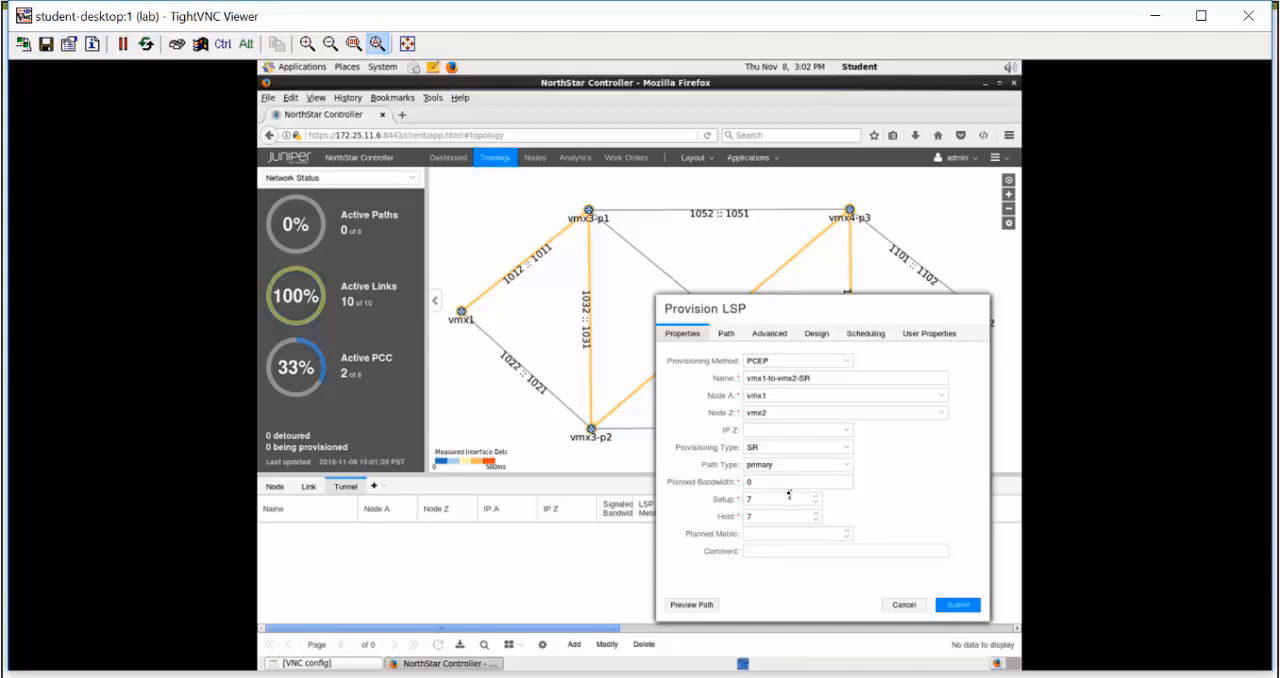
click(955, 605)
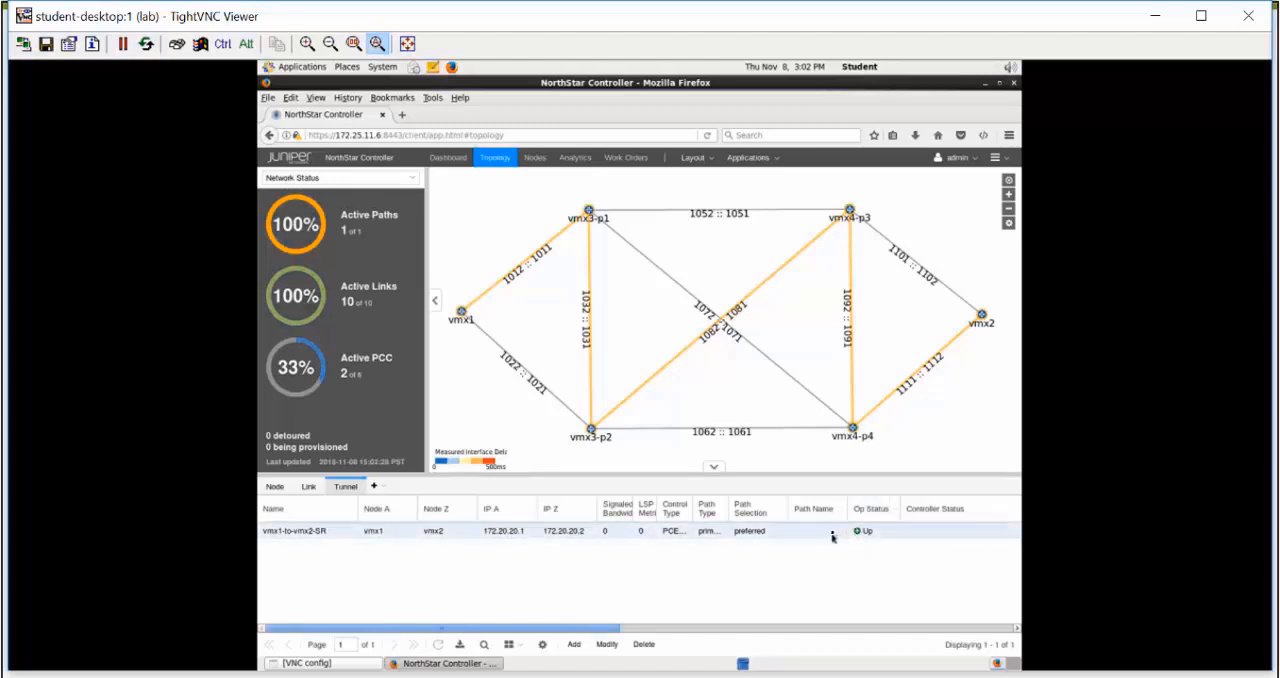
Select the vmx1-to-vmx2-SR tunnel and examine its provisioning type, configured route and record route
click(831, 534)
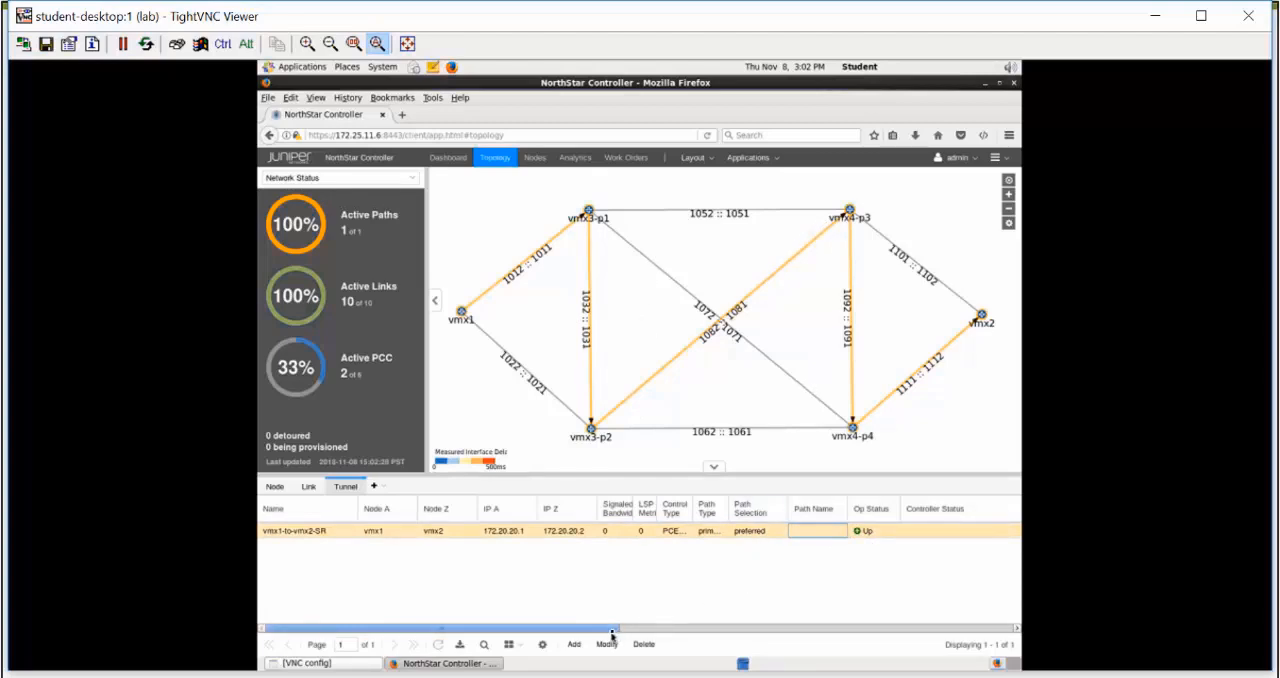
drag(613, 631, 945, 603)
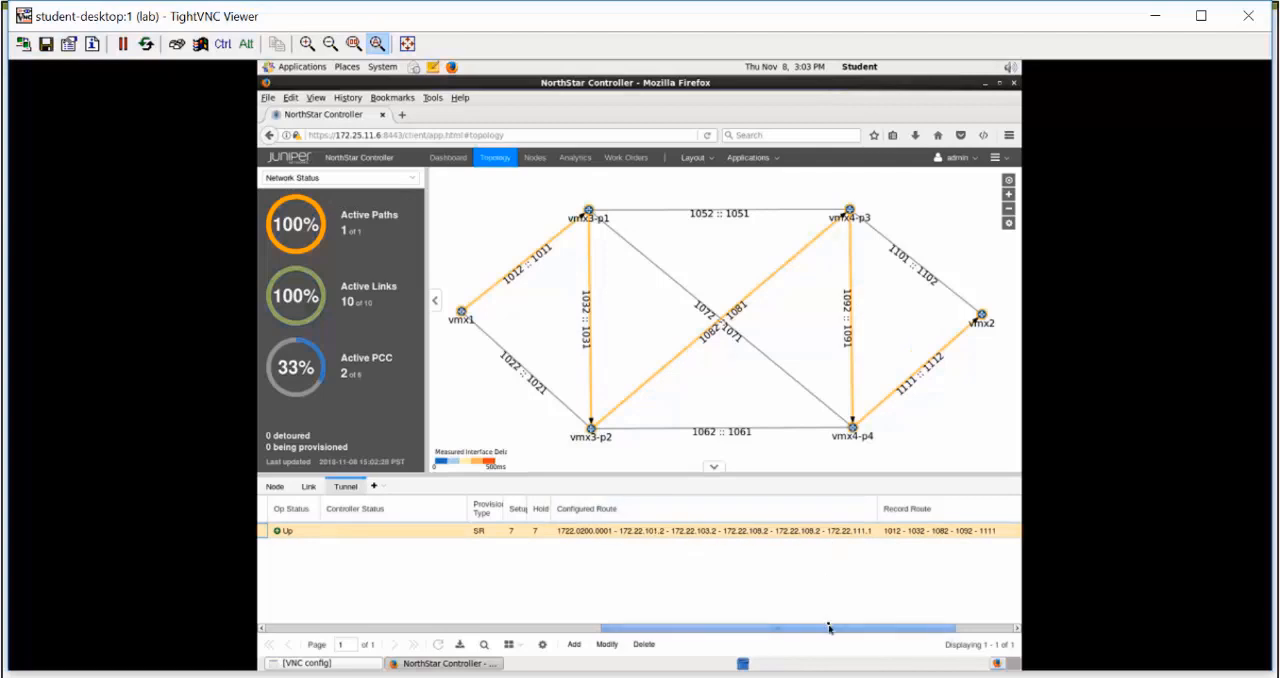
drag(826, 625, 848, 624)
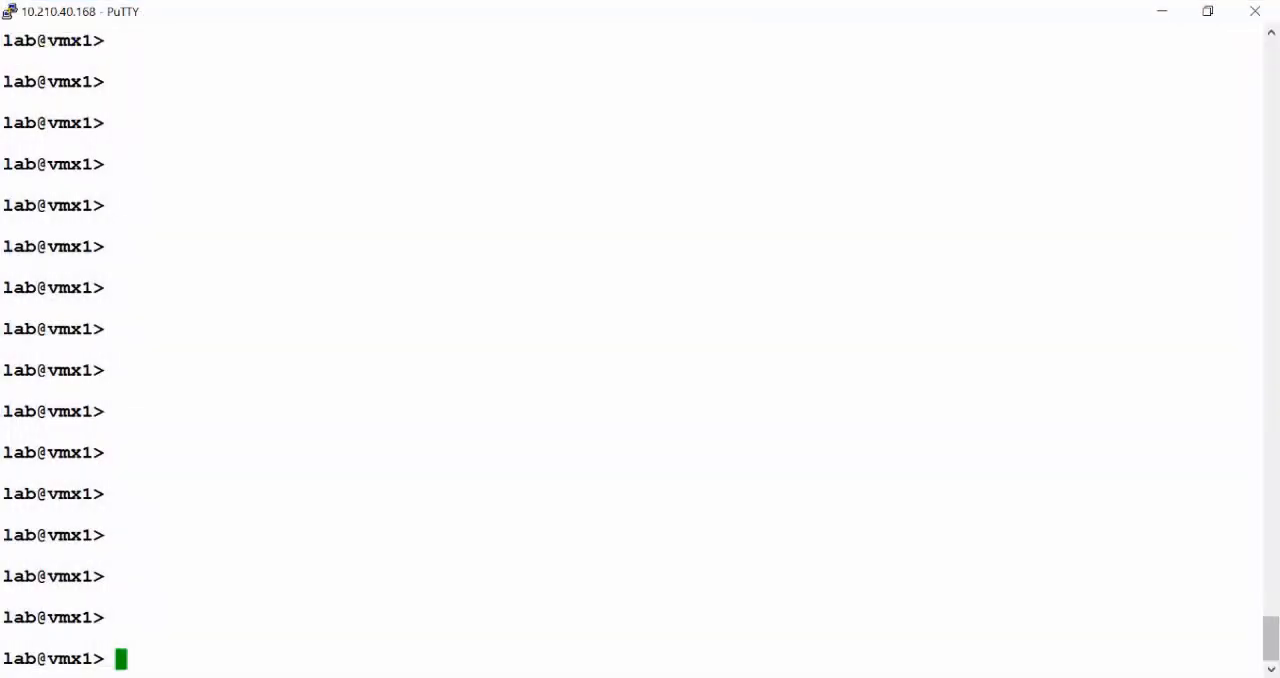
Display the segment-routing LSP details on vmx1 with show spring-traffic-engineering lsp detail
text(show spring-traffic-engineering )
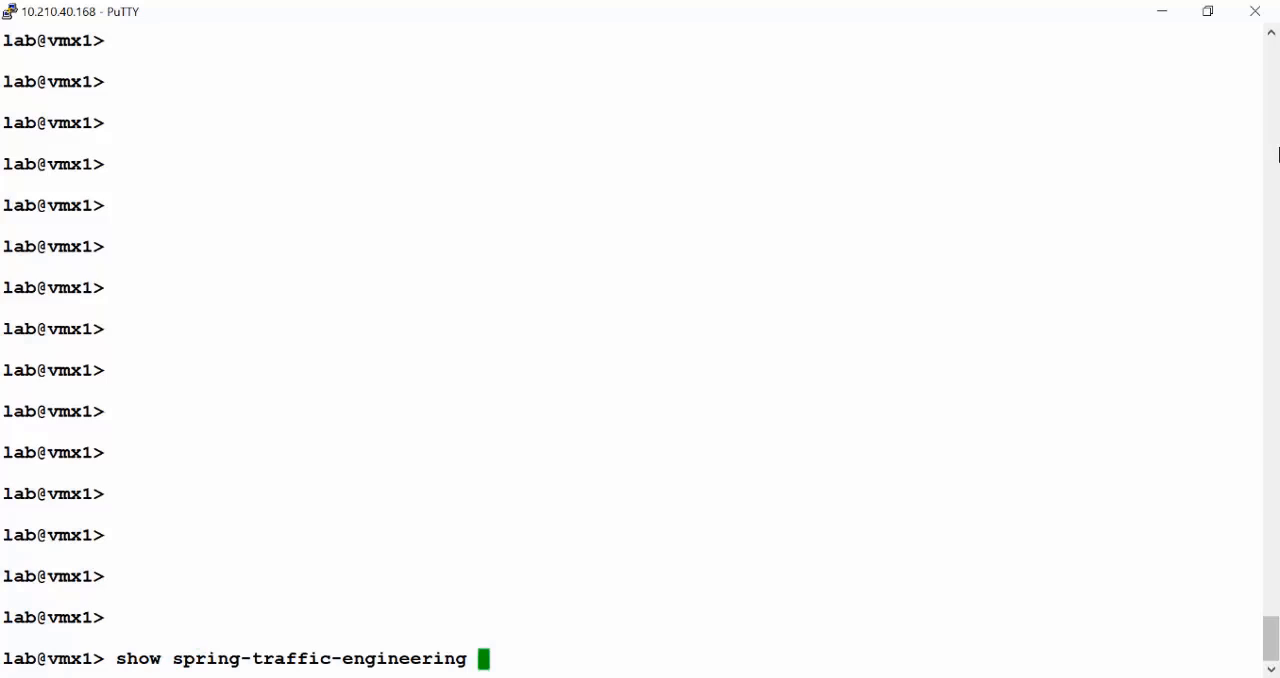
text(lsp detail)
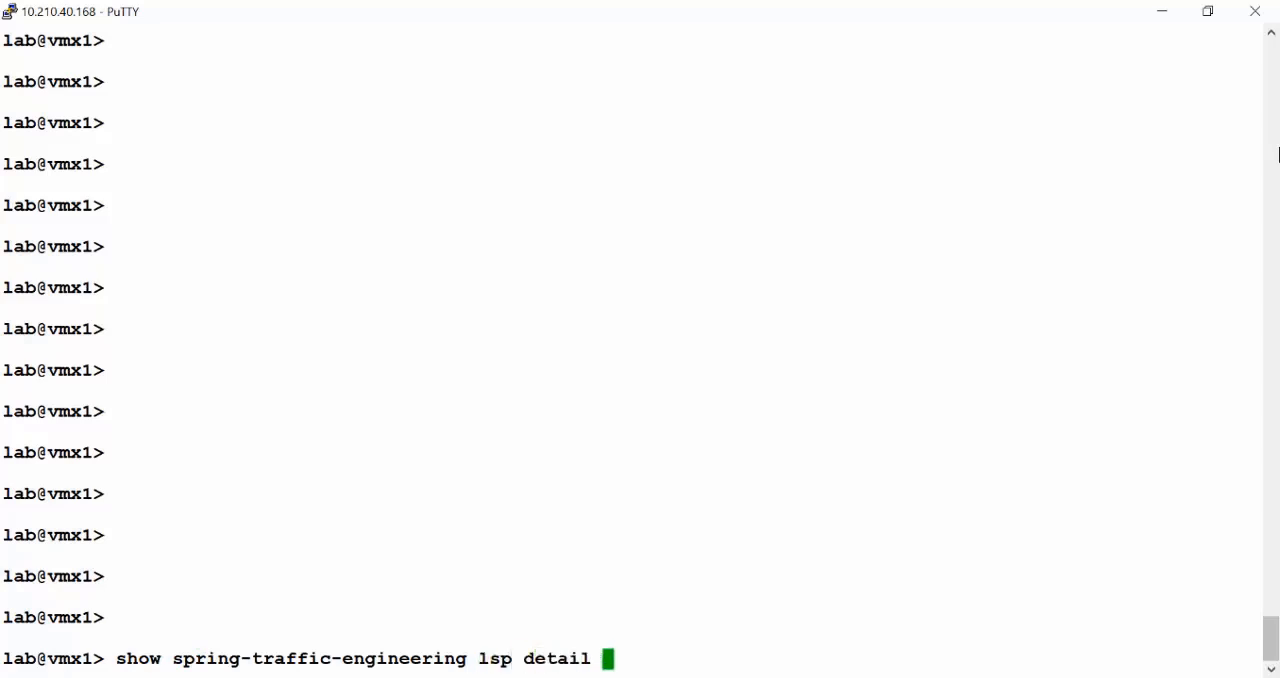
key(Return)
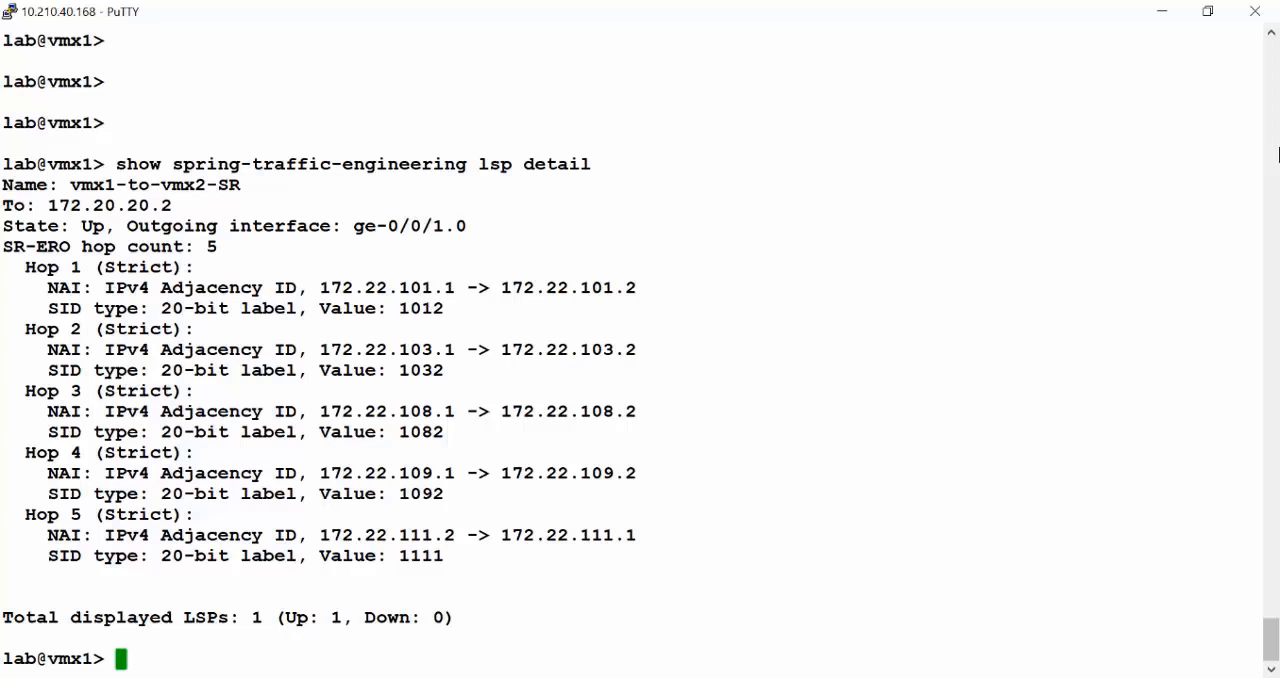
Display the detailed routes to vmx2's loopback with show route 172.20.20.2 detail
text(show )
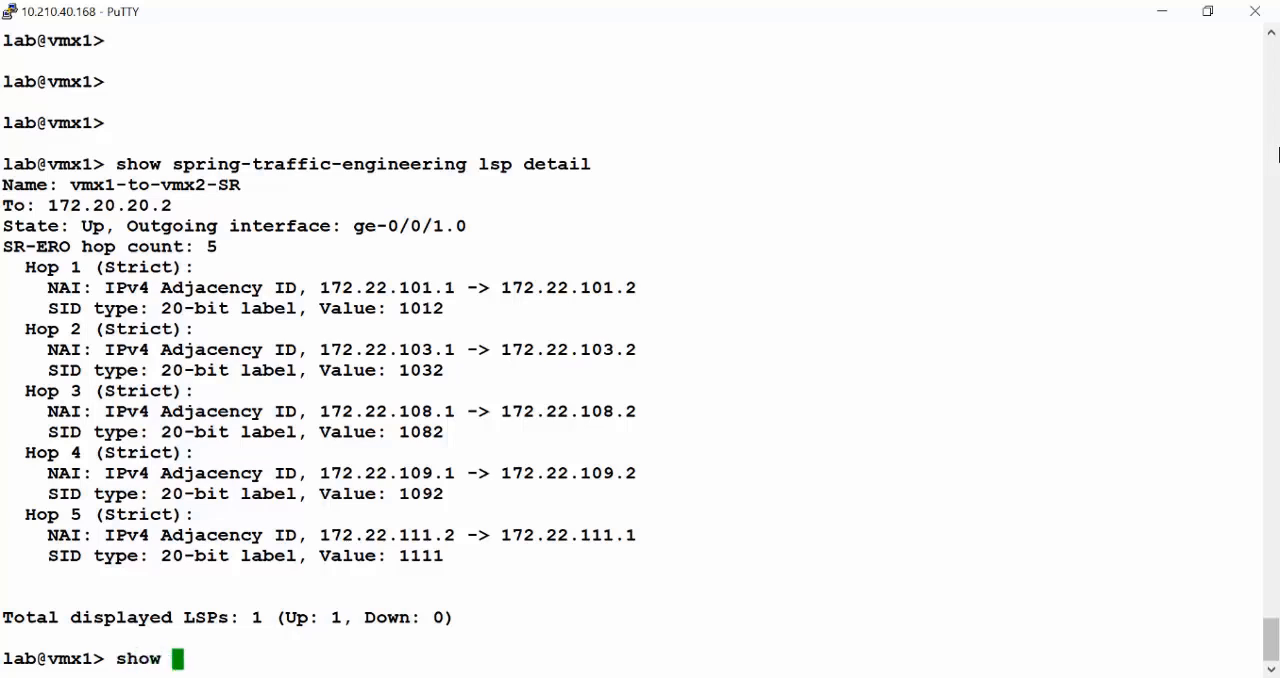
text(route )
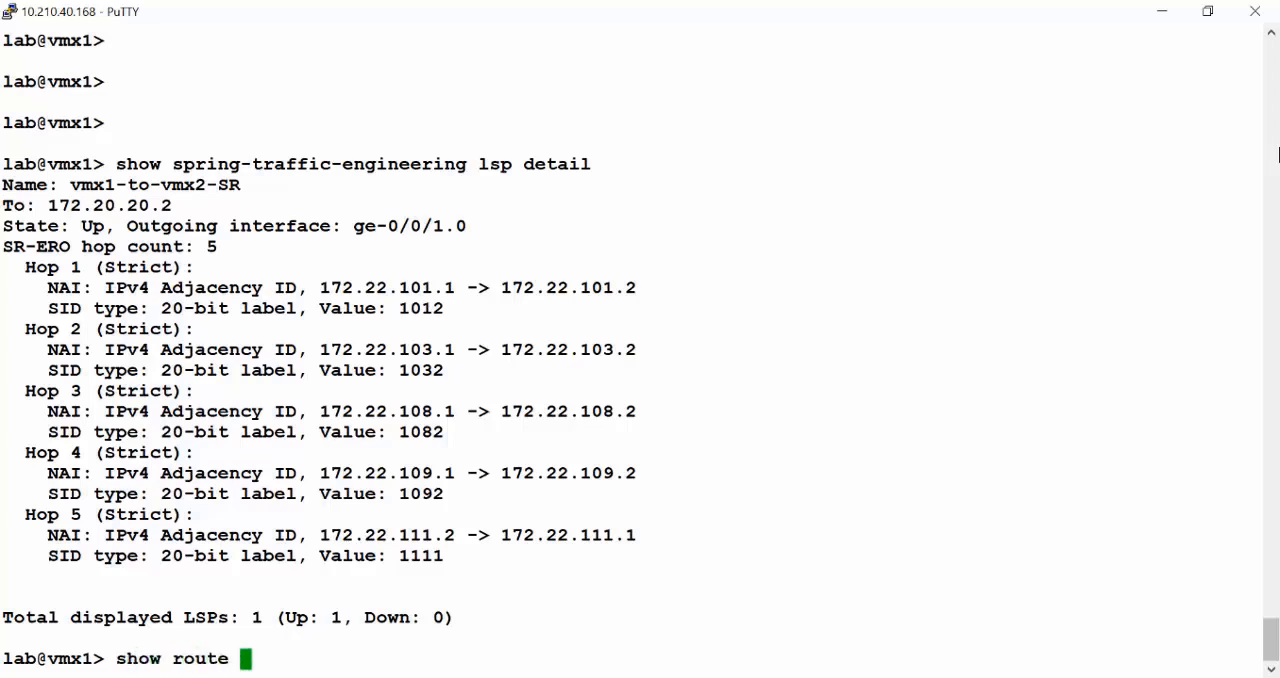
text(172.20.)
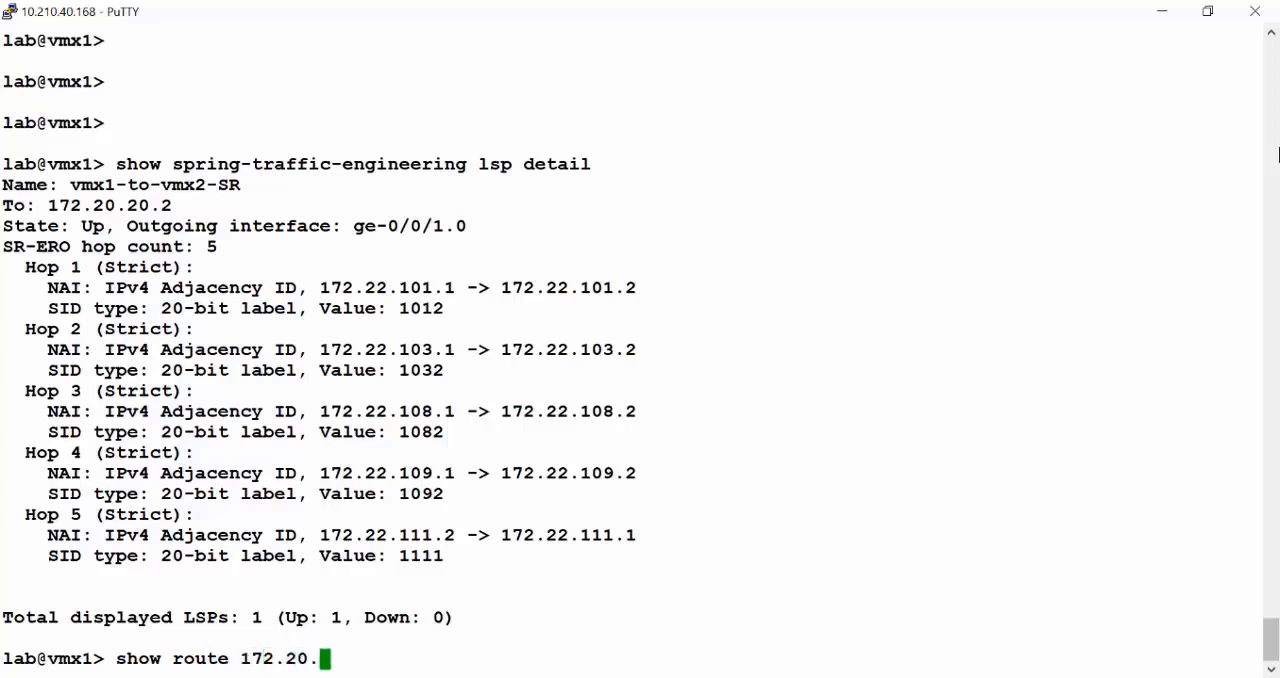
text(202)
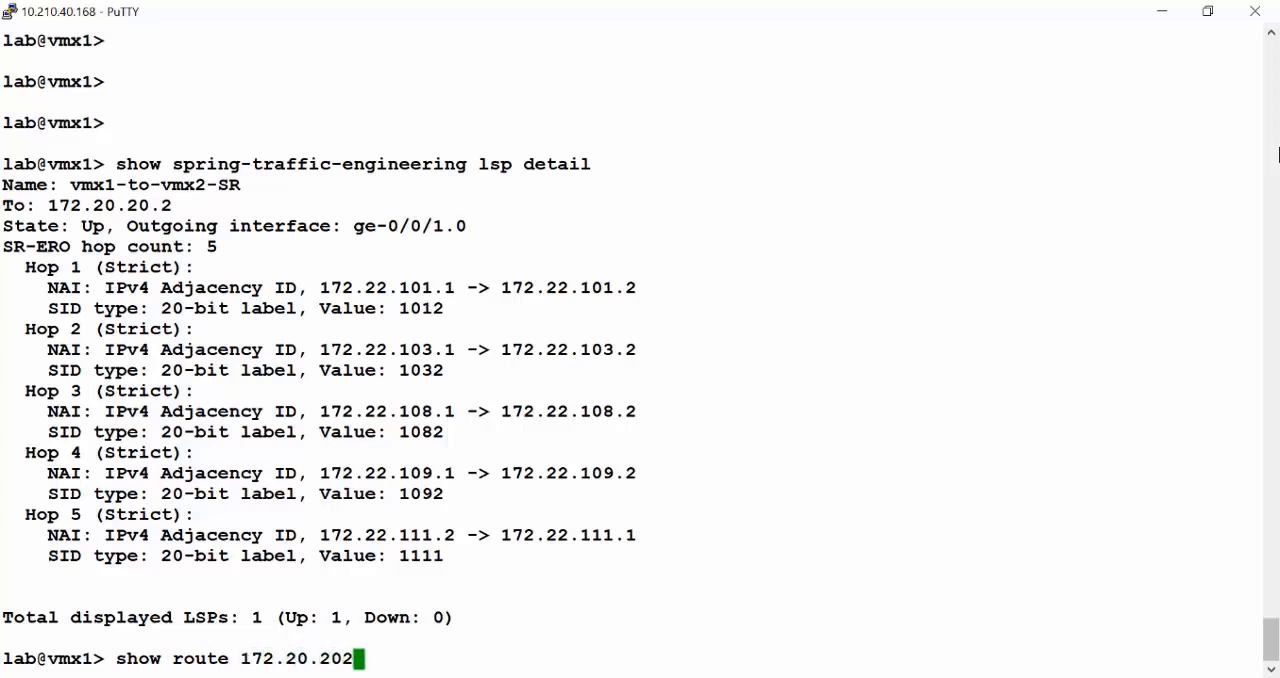
key(BackSpace)
text(.2 detail)
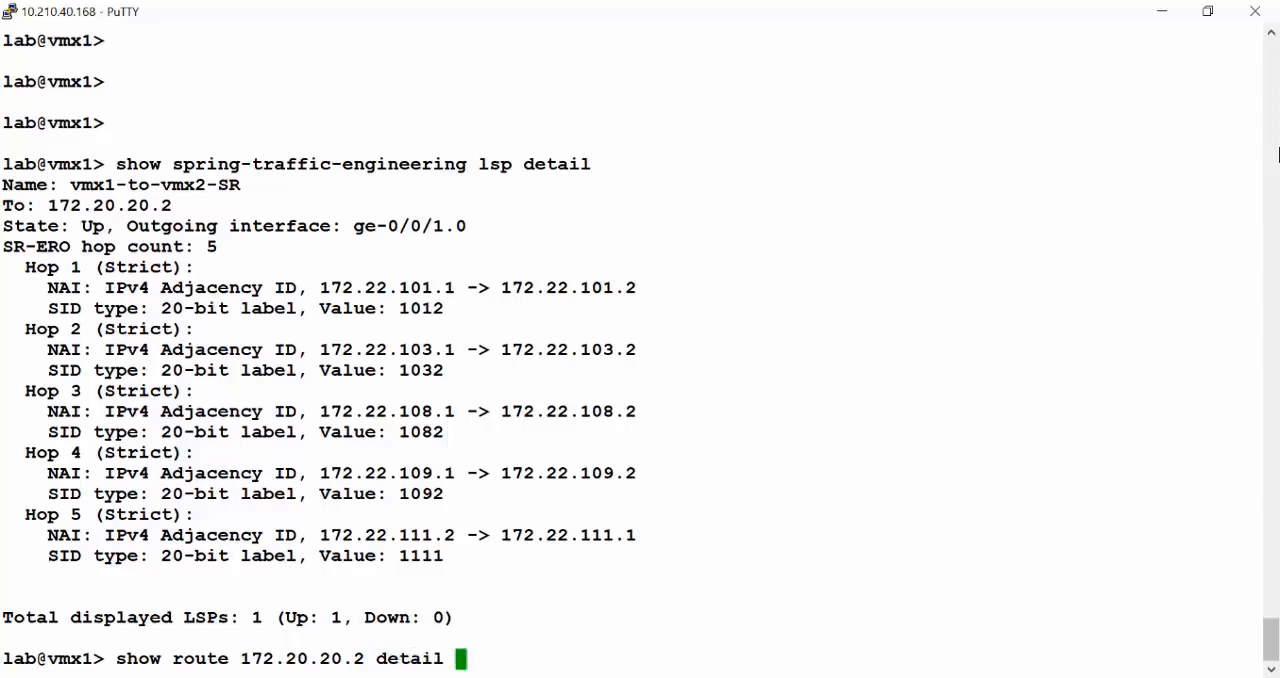
key(Return)
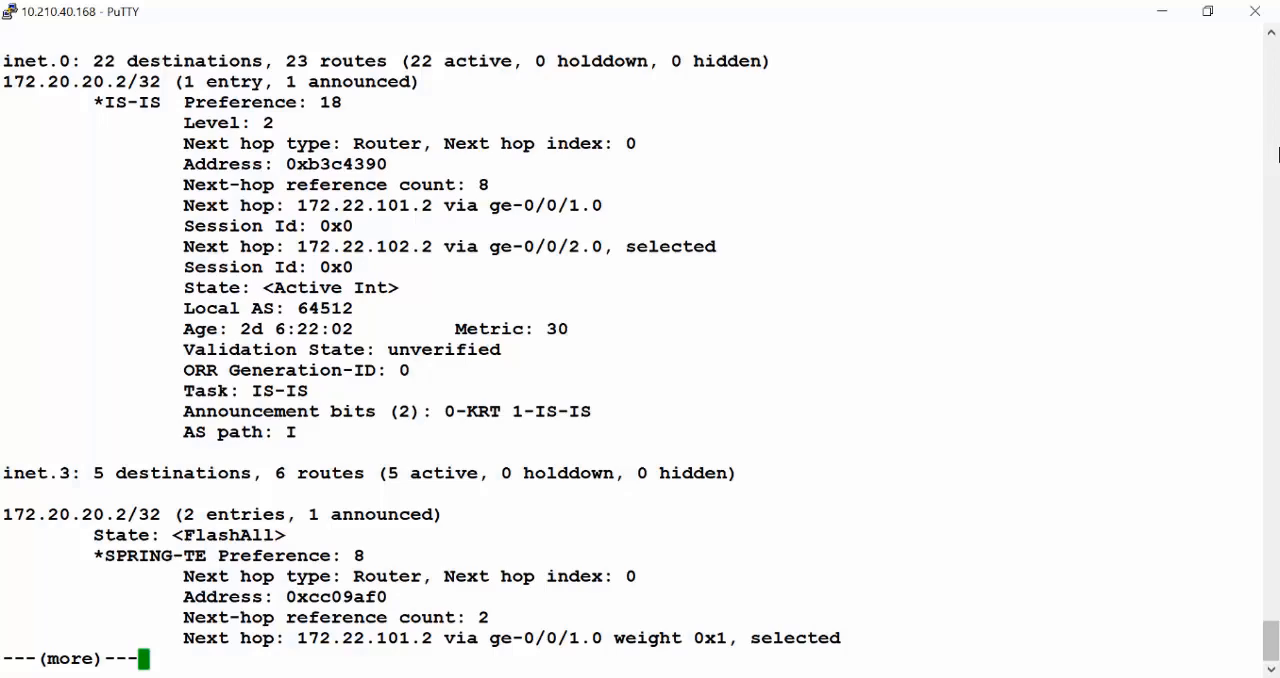
Page through the route output to the inet.3 SPRING-TE entry and highlight its label operation's push stack
key(Return)
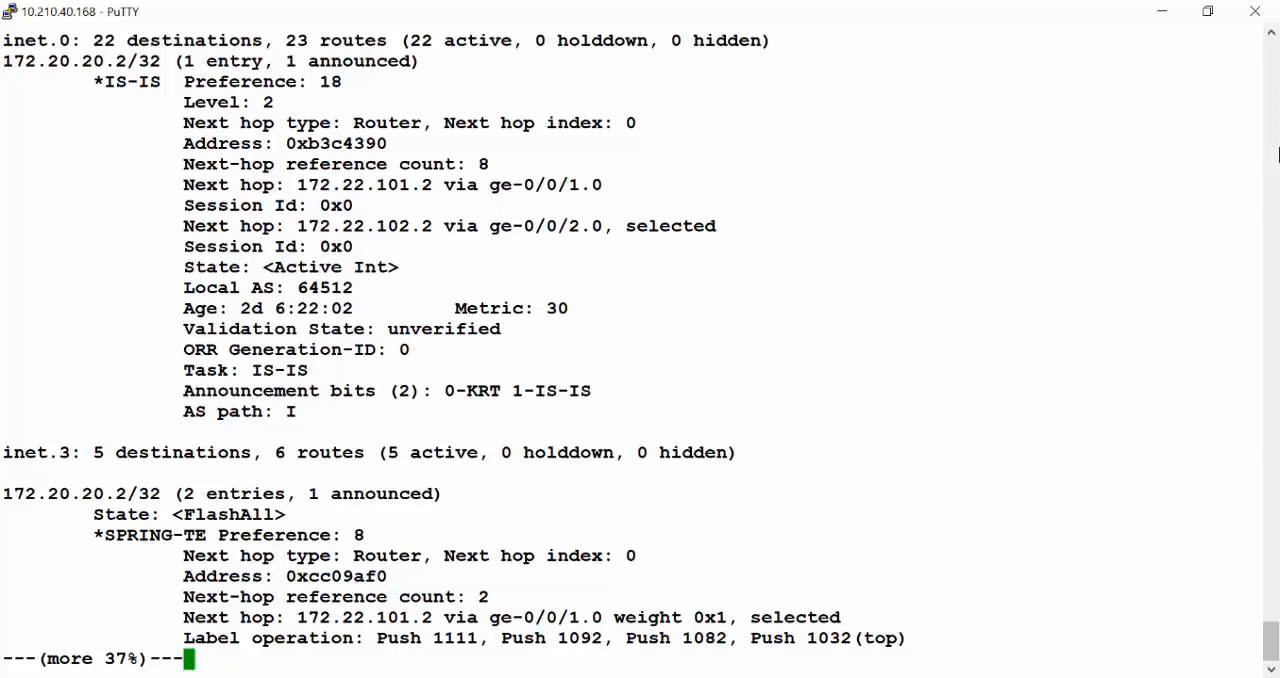
key(Return)
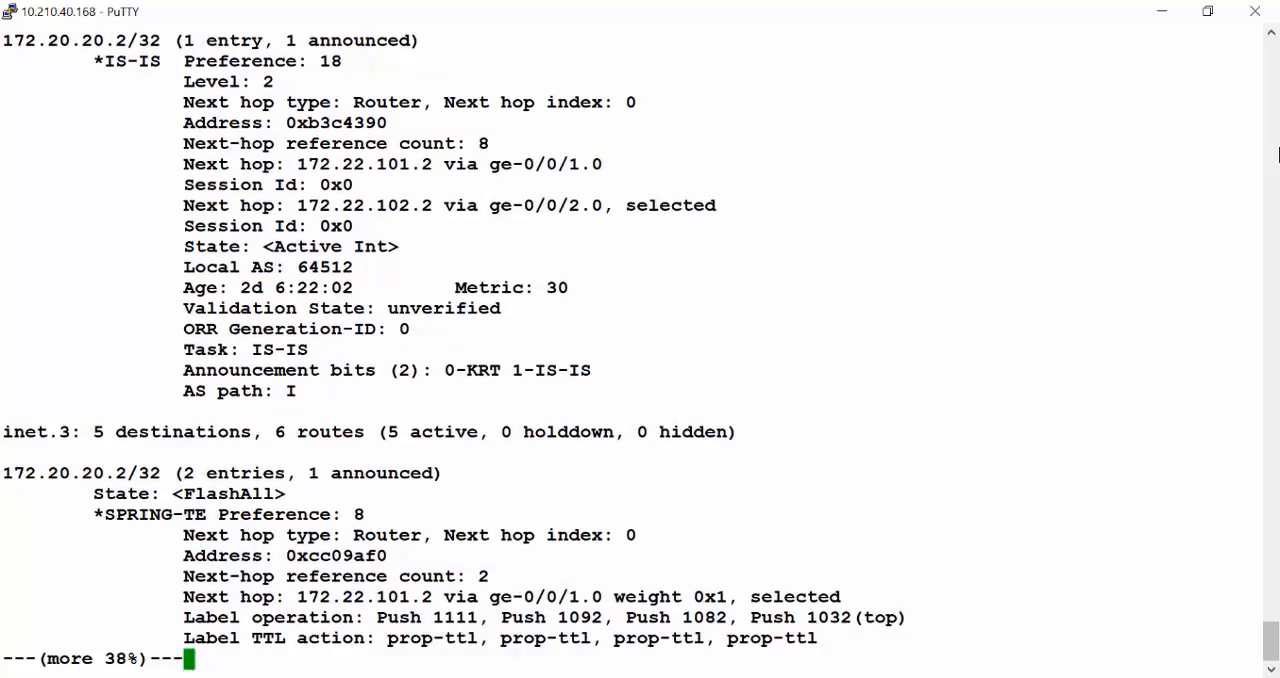
key(Return)
key(Return)
key(Return)
key(Return)
key(Return)
key(Return)
key(Return)
key(Return)
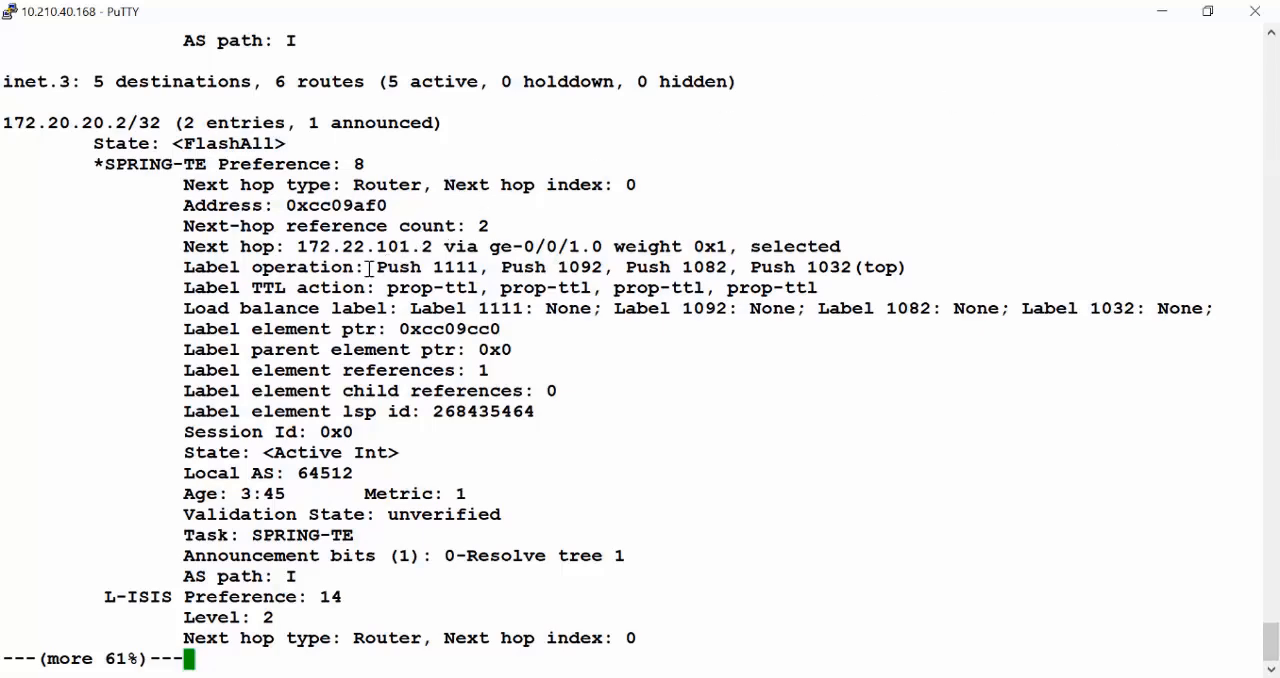
drag(372, 270, 899, 272)
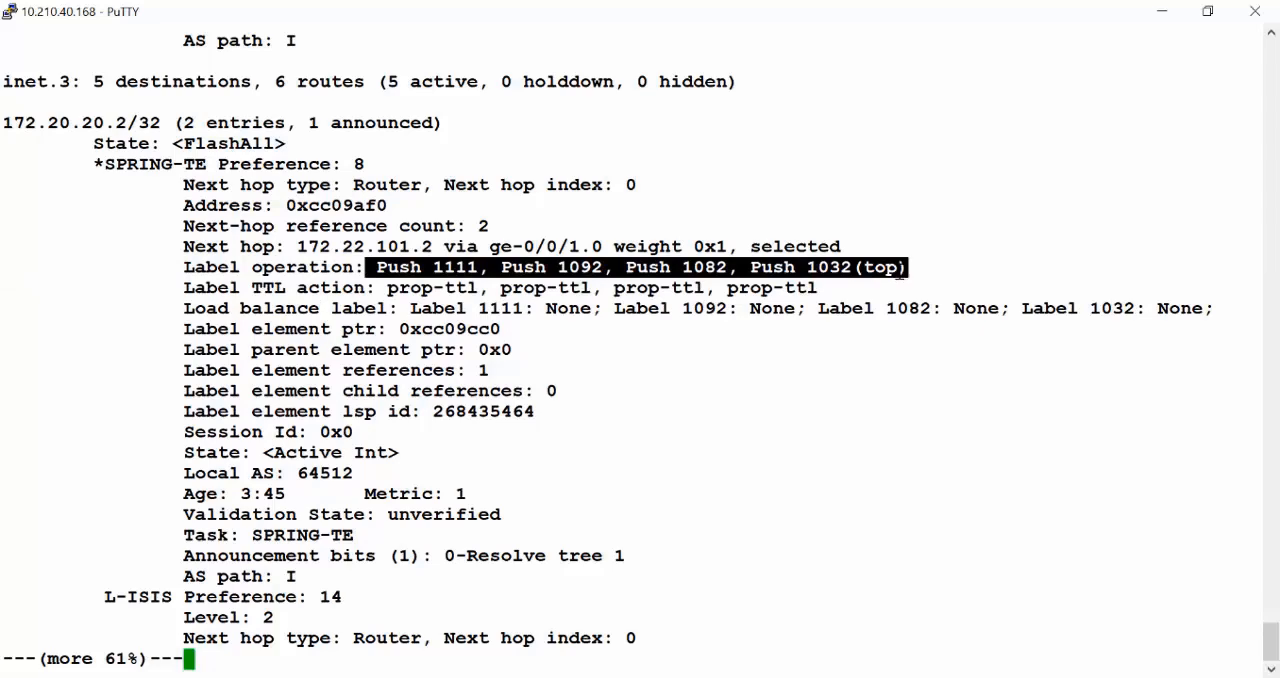